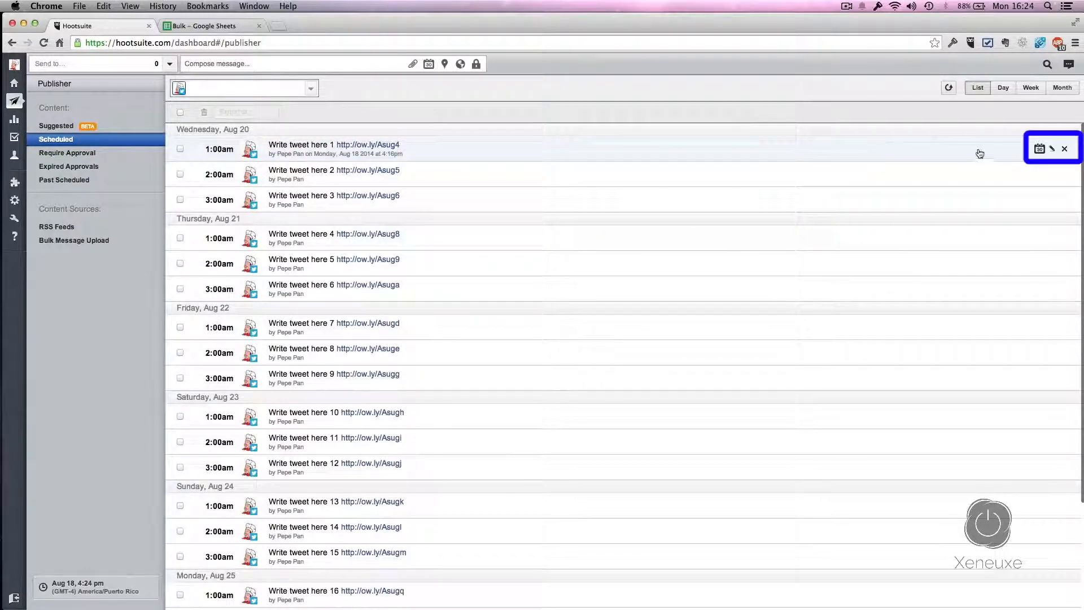
Step: Reschedule tweet 1 from Aug 20, 2014 to Jan 1, 2015
left_click(1054, 150)
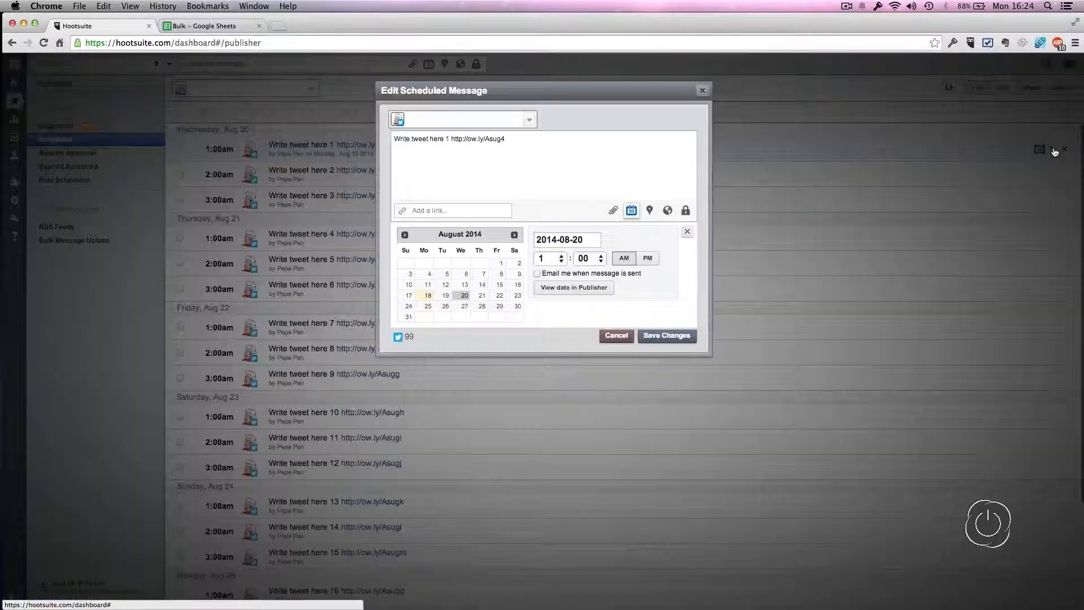
left_click(514, 236)
left_click(514, 235)
left_click(514, 236)
left_click(514, 235)
left_click(514, 236)
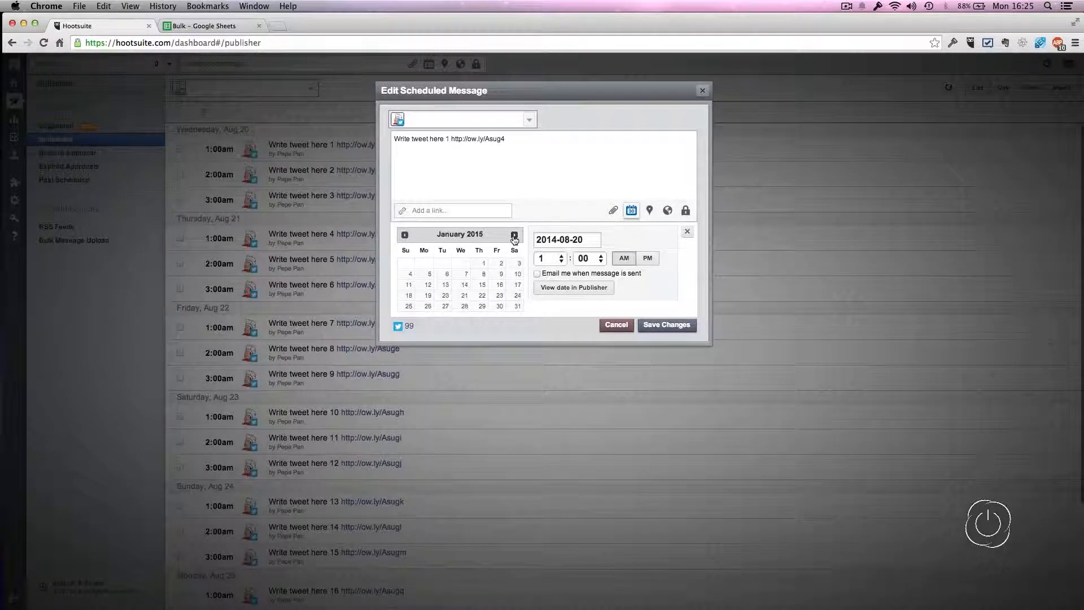
left_click(483, 264)
left_click(665, 326)
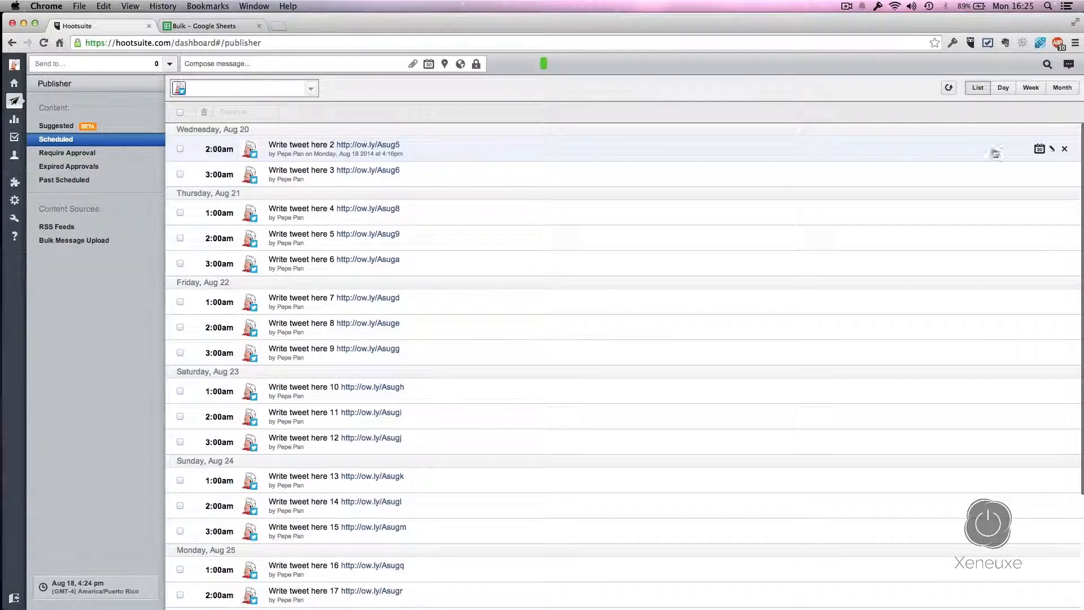
Step: Reschedule tweet 2 to Jan 1, 2015 as well
left_click(1053, 151)
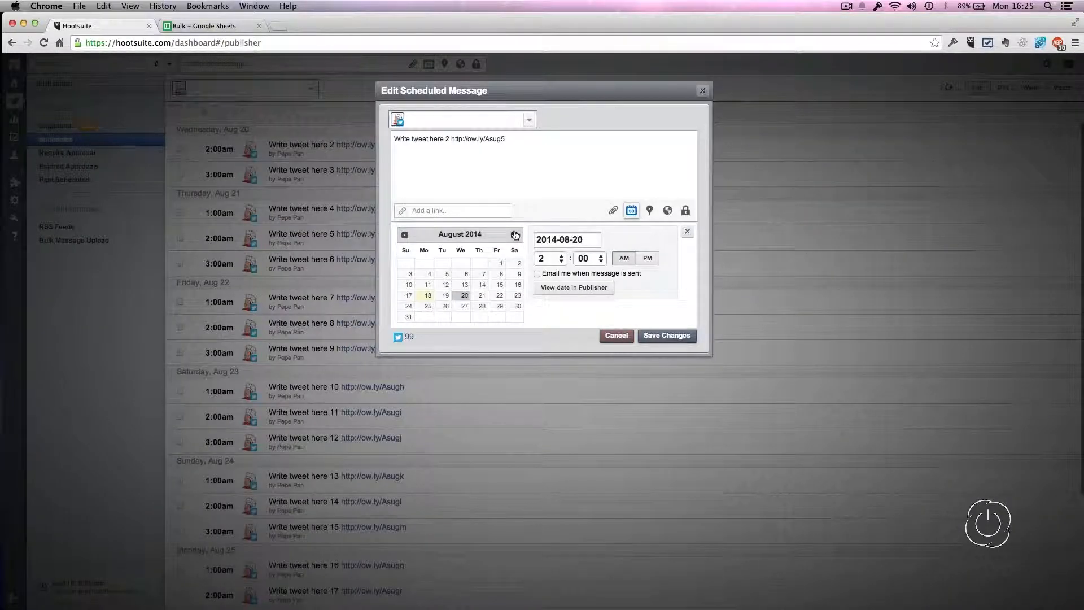
left_click(514, 235)
left_click(514, 235)
left_click(514, 235)
left_click(514, 235)
left_click(514, 235)
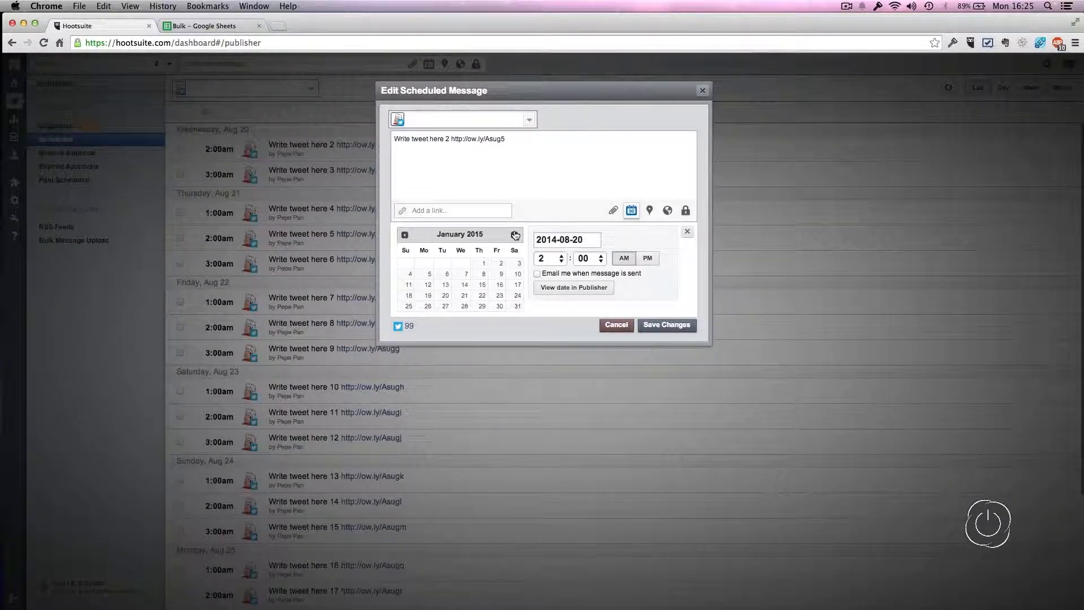
left_click(484, 263)
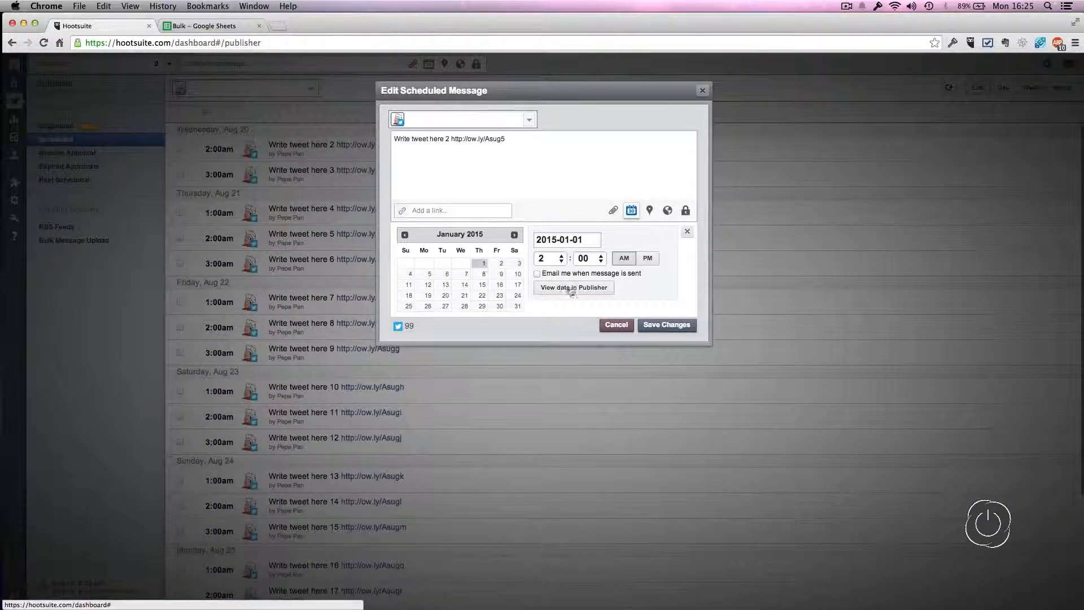
left_click(682, 326)
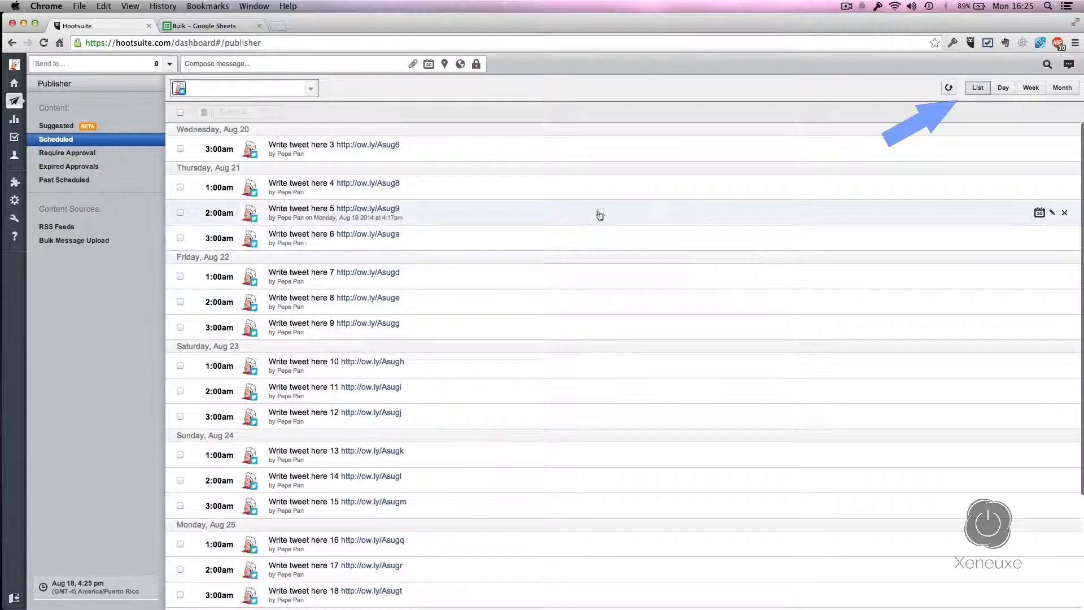
scroll(595, 214, "down", 3)
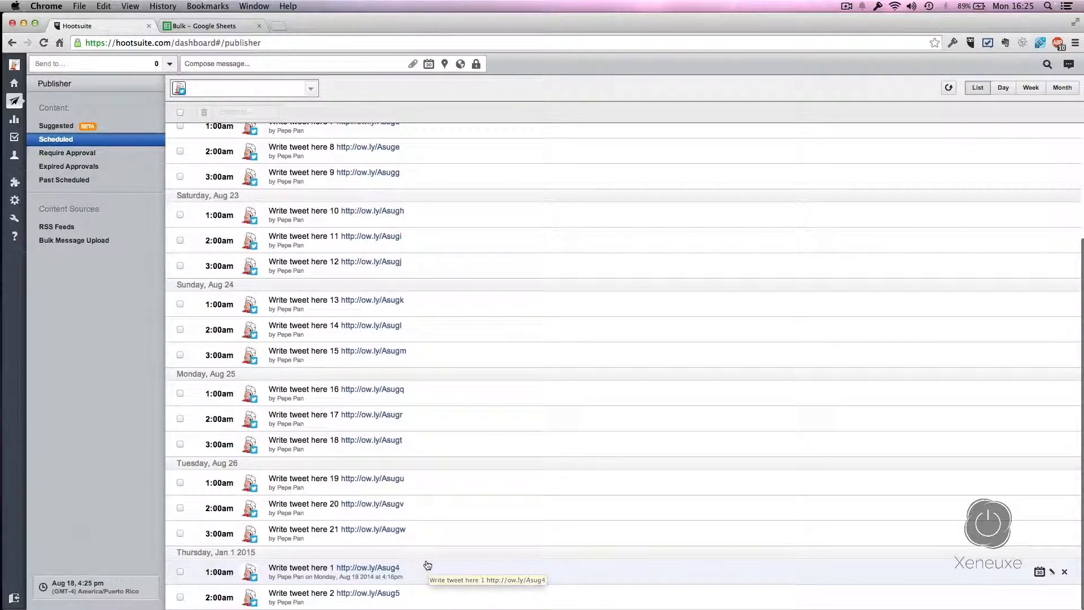
left_click(1052, 573)
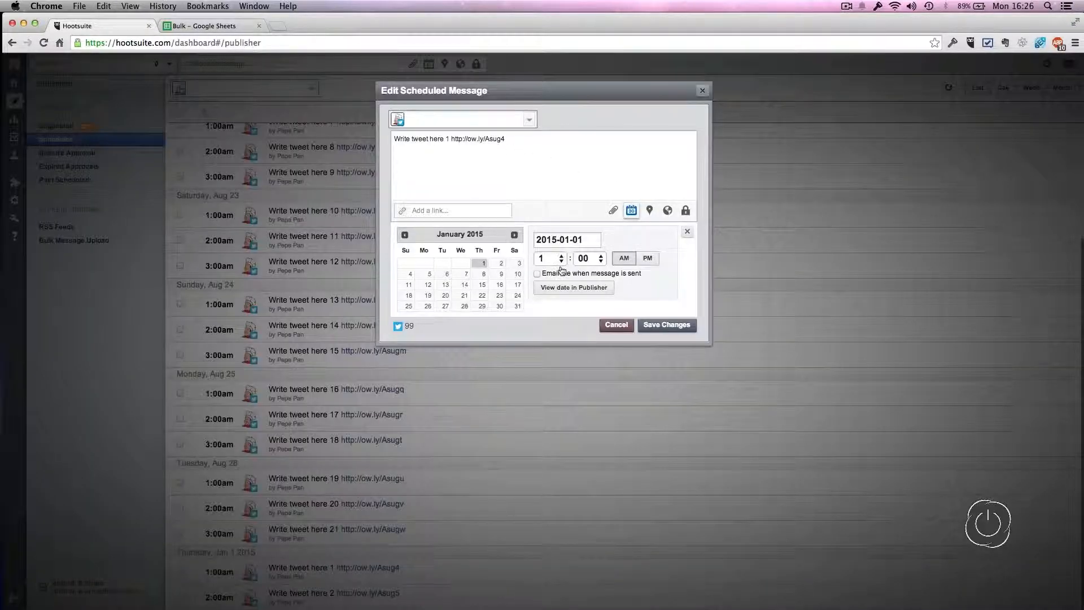
left_click(603, 326)
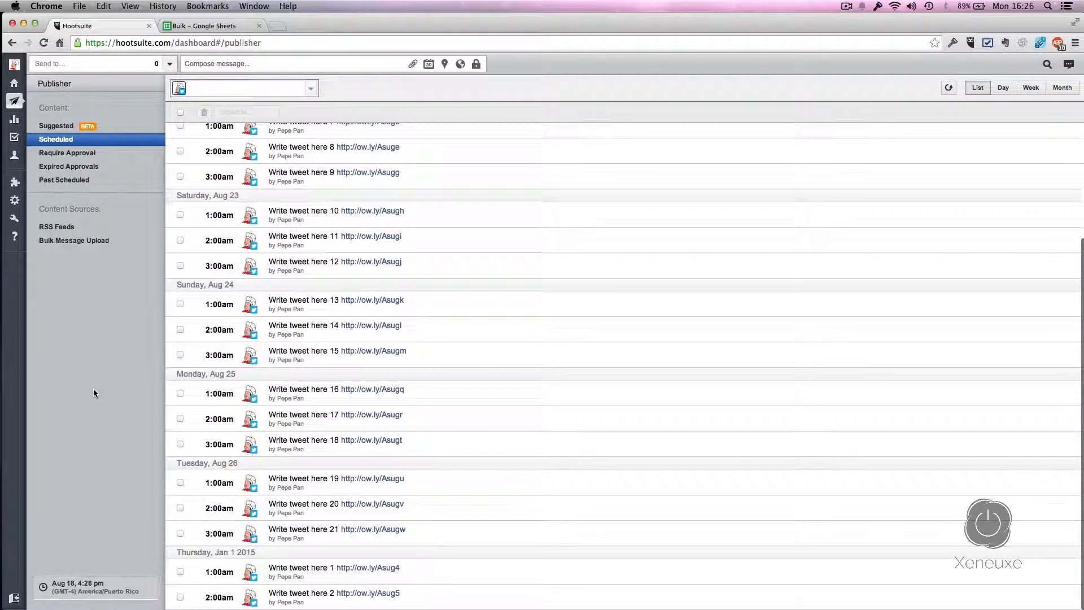
scroll(118, 368, "up", 3)
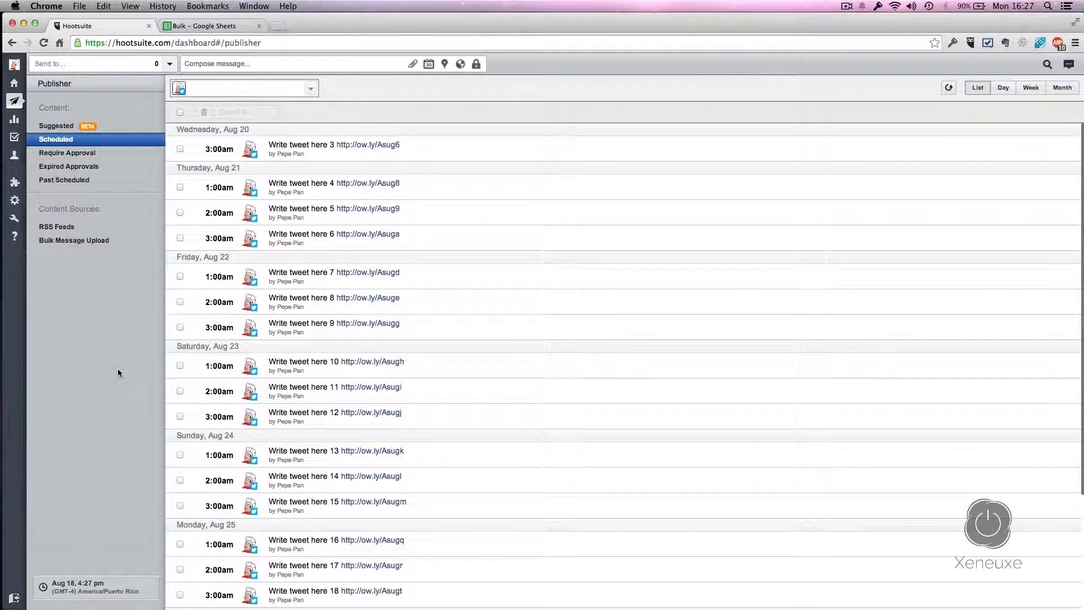
Step: Select tweets 7–12 and export them to CSV in mm/dd/yyyy format
left_click(181, 276)
left_click(180, 302)
left_click(180, 327)
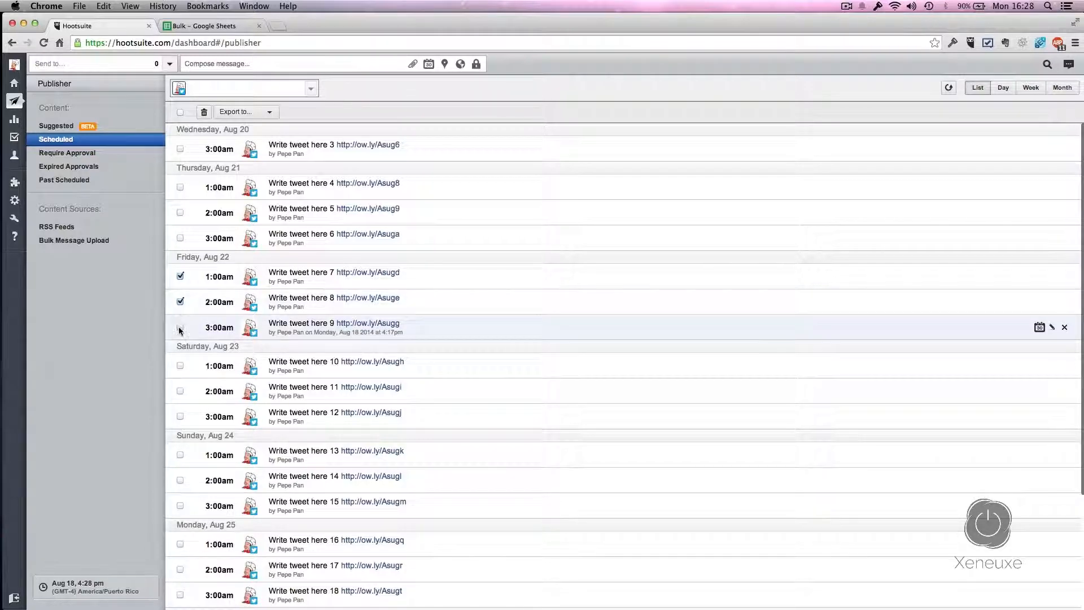
left_click(180, 365)
left_click(180, 391)
left_click(180, 417)
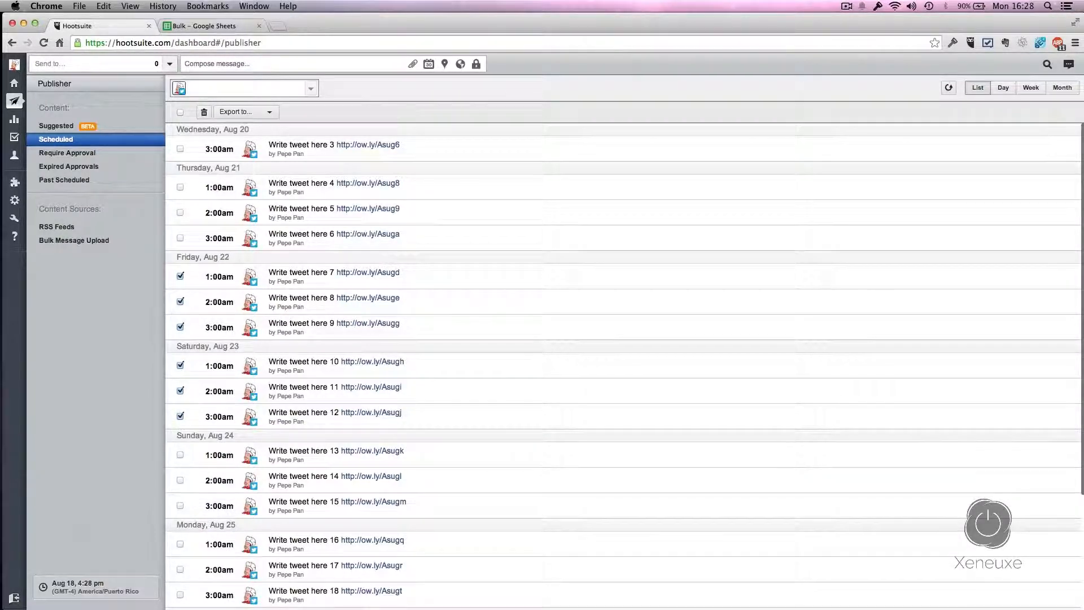
left_click(270, 115)
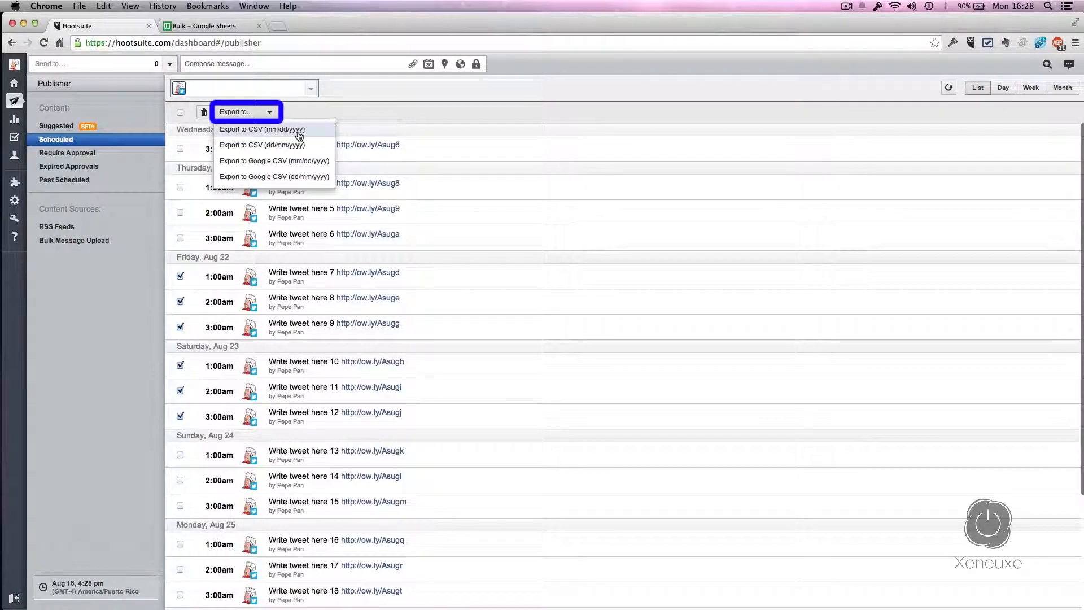
left_click(252, 135)
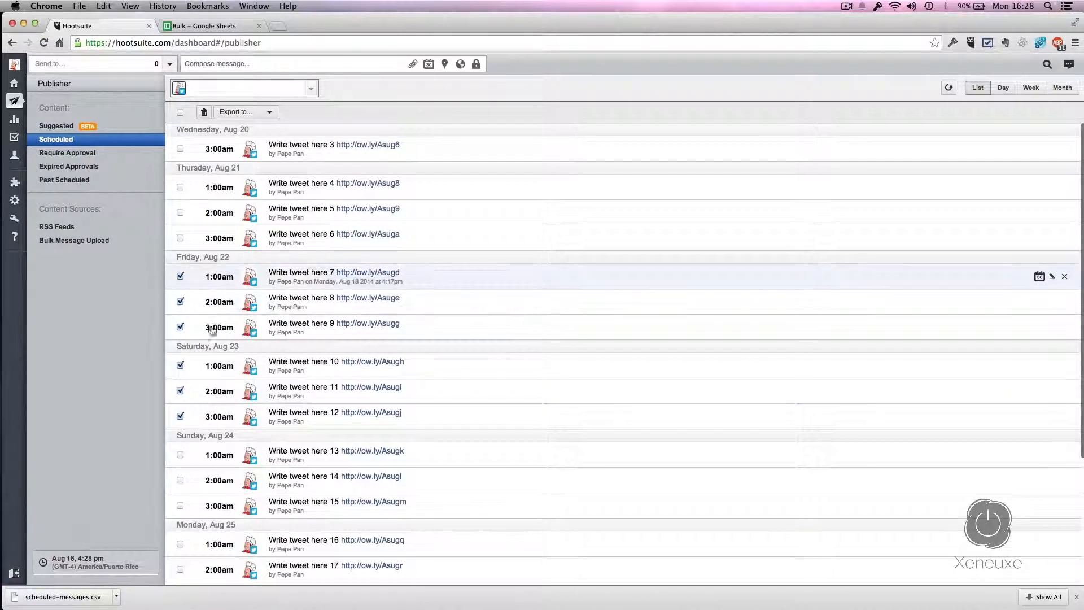
Step: Delete the selected tweets 7–12 and confirm the deletion
left_click(204, 112)
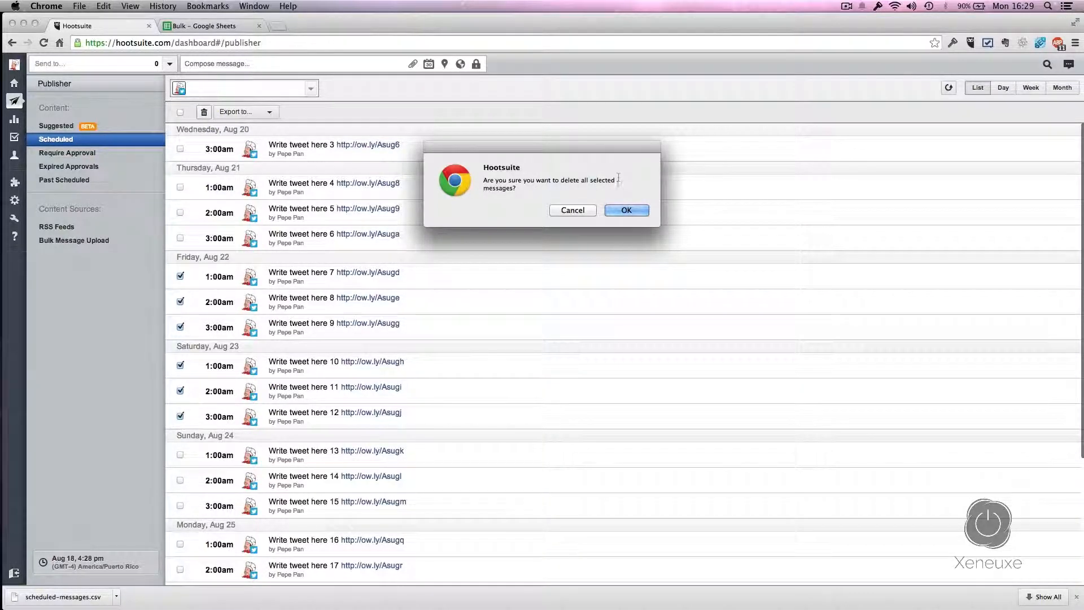
left_click(619, 211)
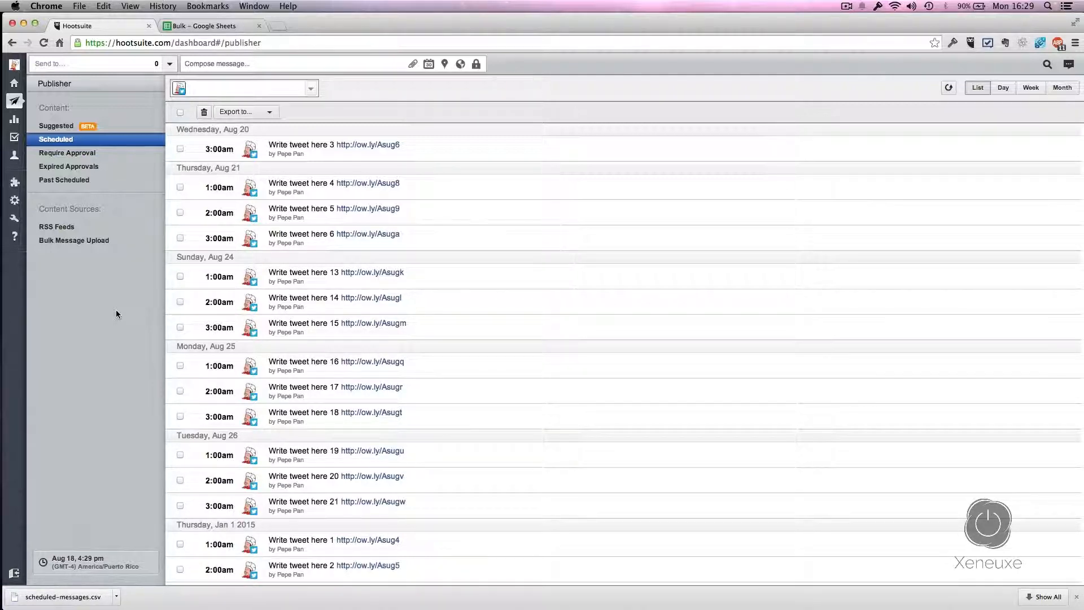
left_click(209, 61)
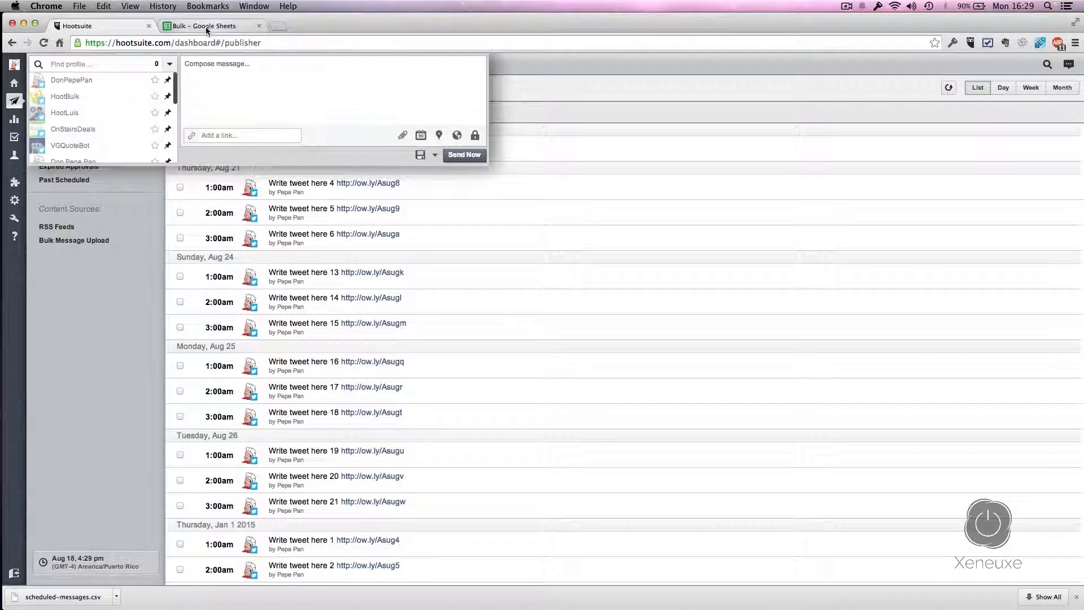
Step: Upload scheduled-messages.csv into the Bulk spreadsheet, replacing the sheet with tweets 7–12
left_click(207, 28)
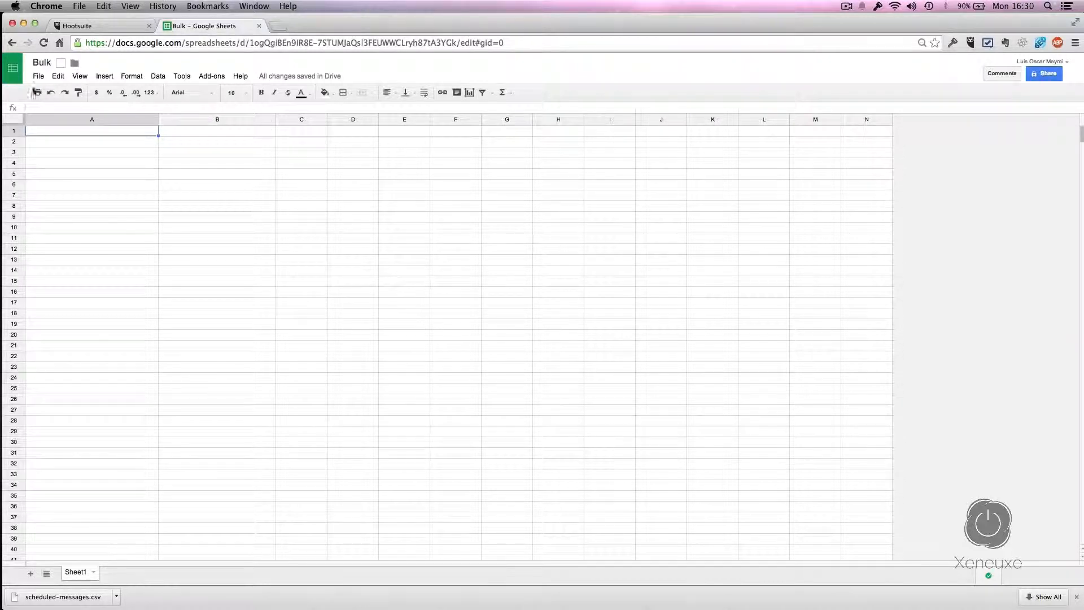
left_click(35, 76)
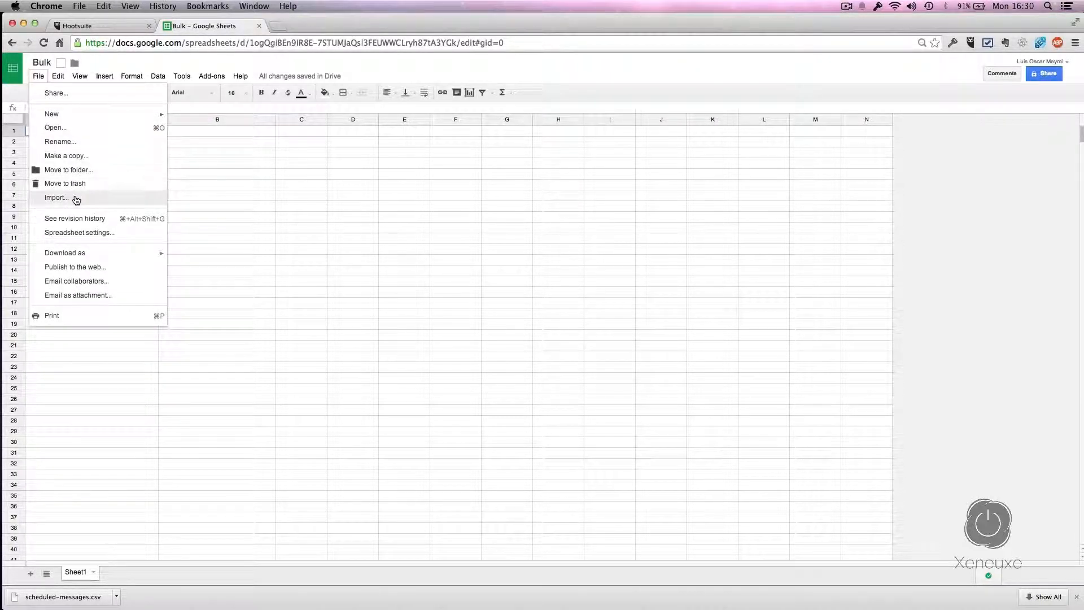
left_click(76, 200)
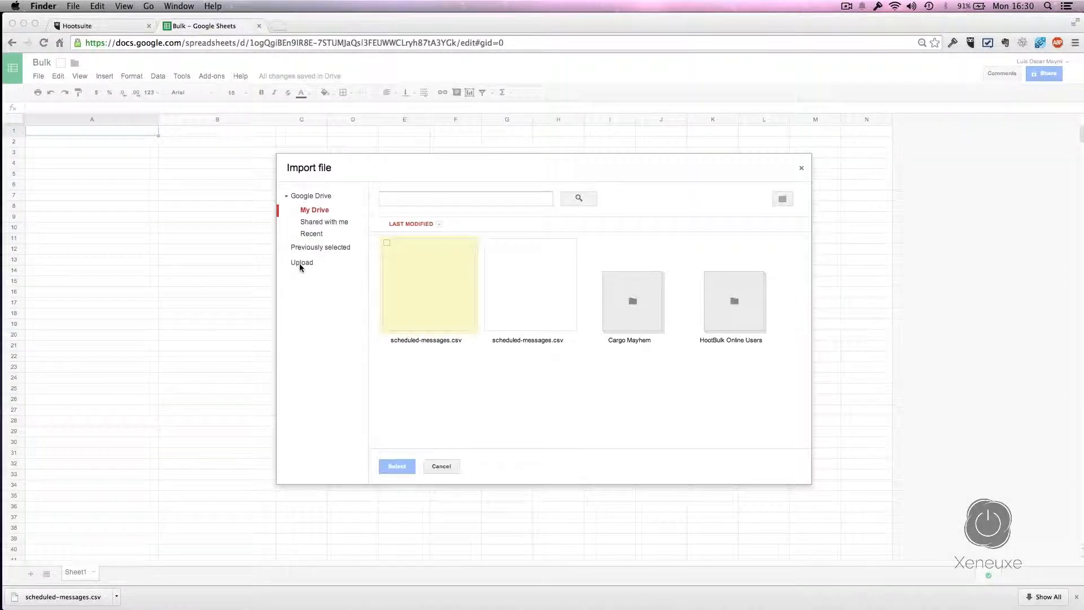
left_click(299, 263)
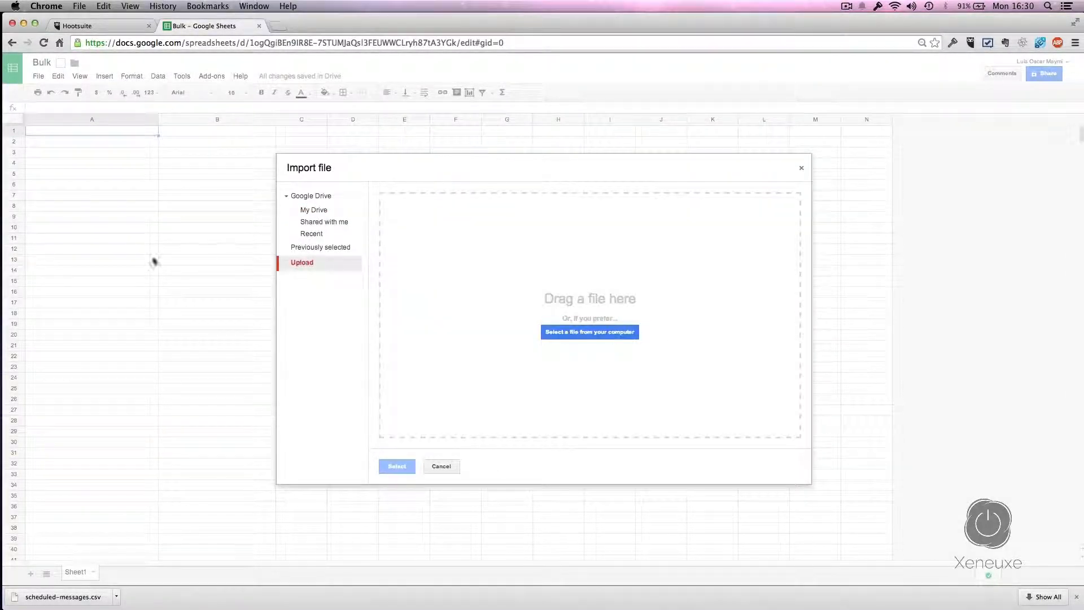
left_click_drag(0, 195, 510, 334)
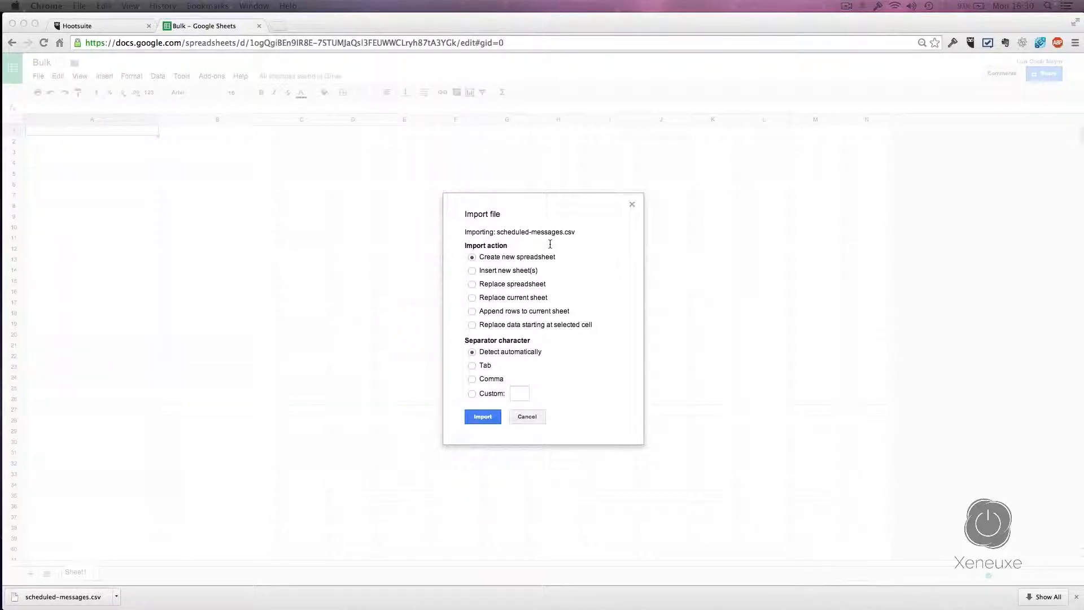
left_click(472, 298)
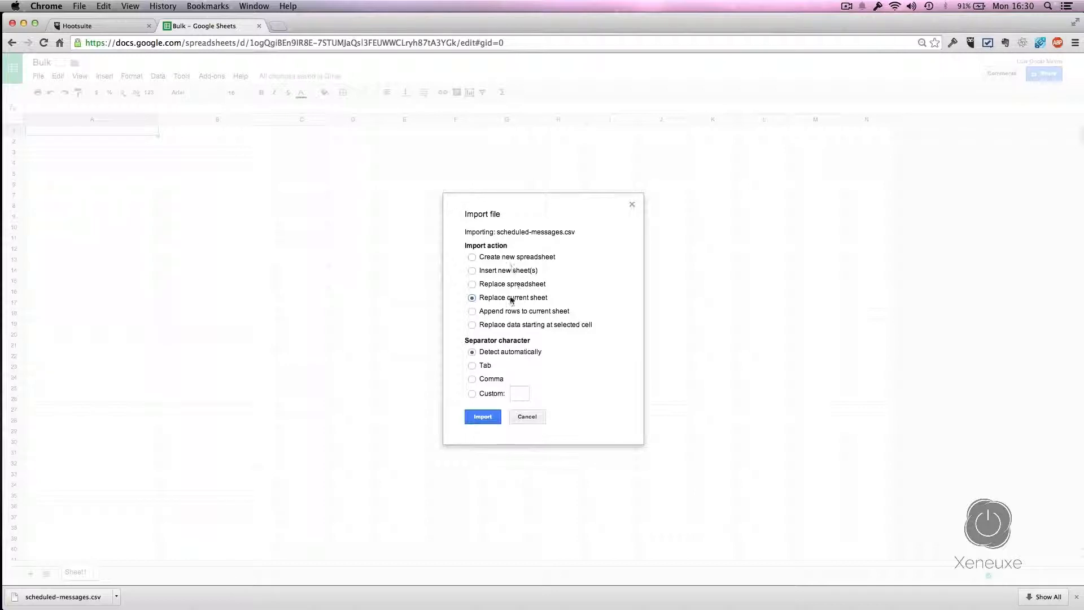
left_click(488, 420)
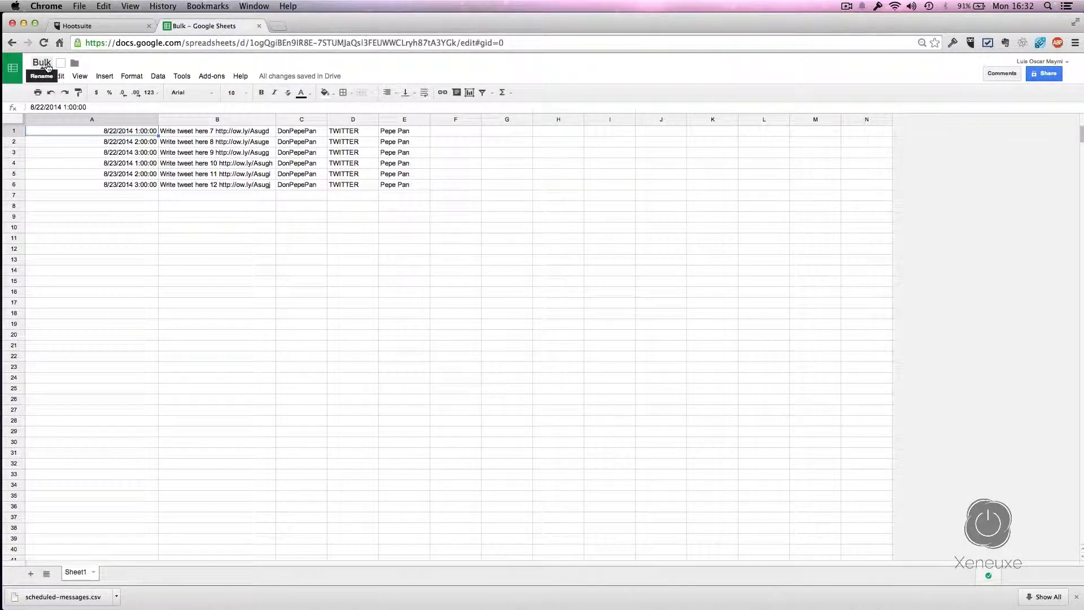
Step: Rename the spreadsheet from Bulk to 'Messages Don Pepe Twitter'
left_click(48, 68)
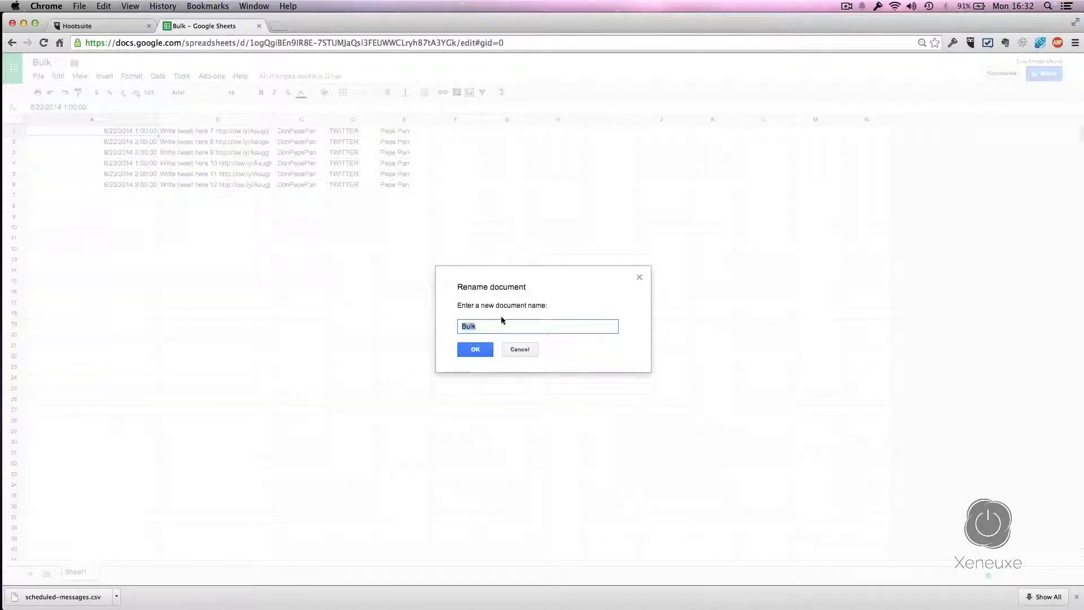
key("BackSpace")
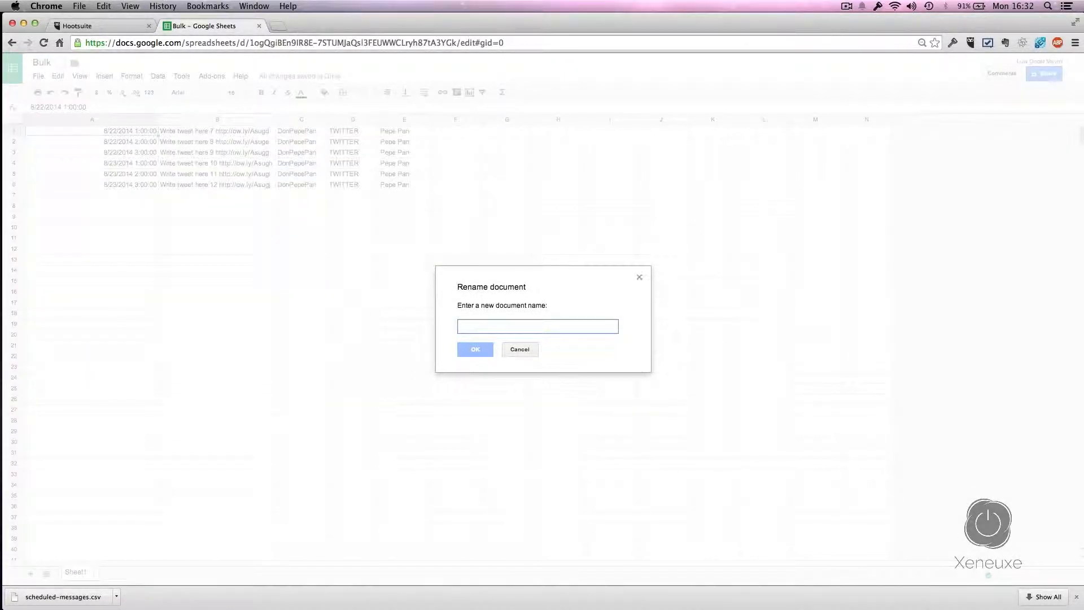
type("Messages Don Pepe Twitter")
left_click(475, 349)
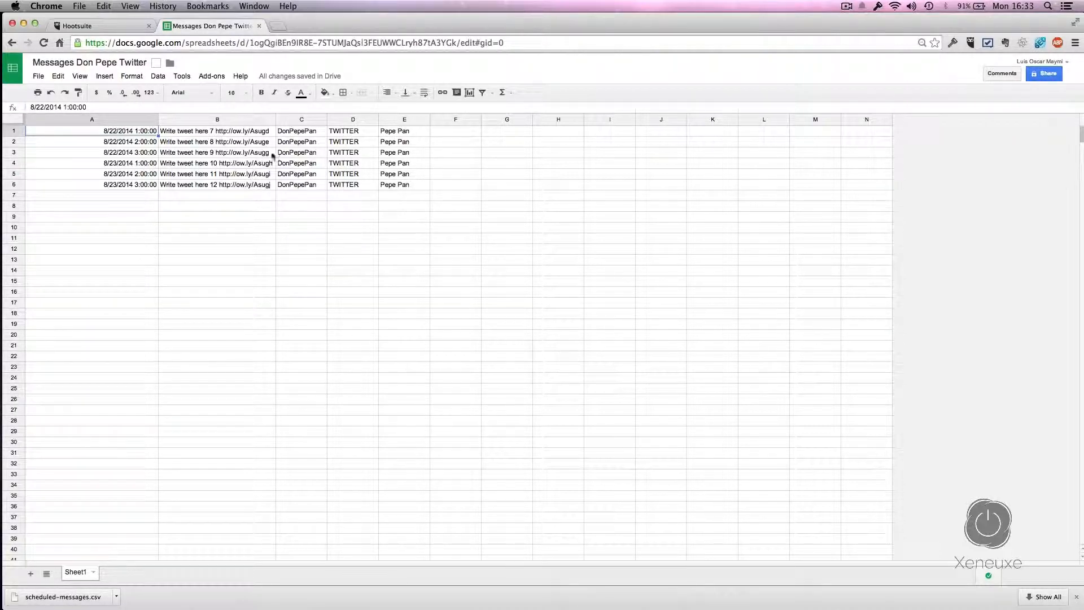
Step: Delete columns C through E, keeping only the date and tweet text columns
left_click(305, 120)
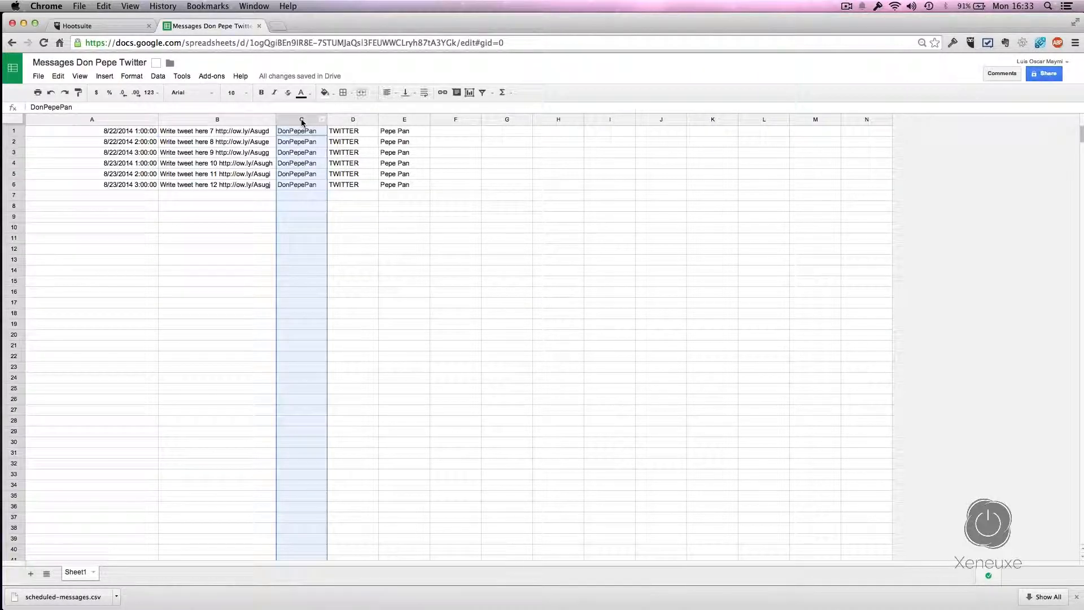
left_click(394, 122, "shift")
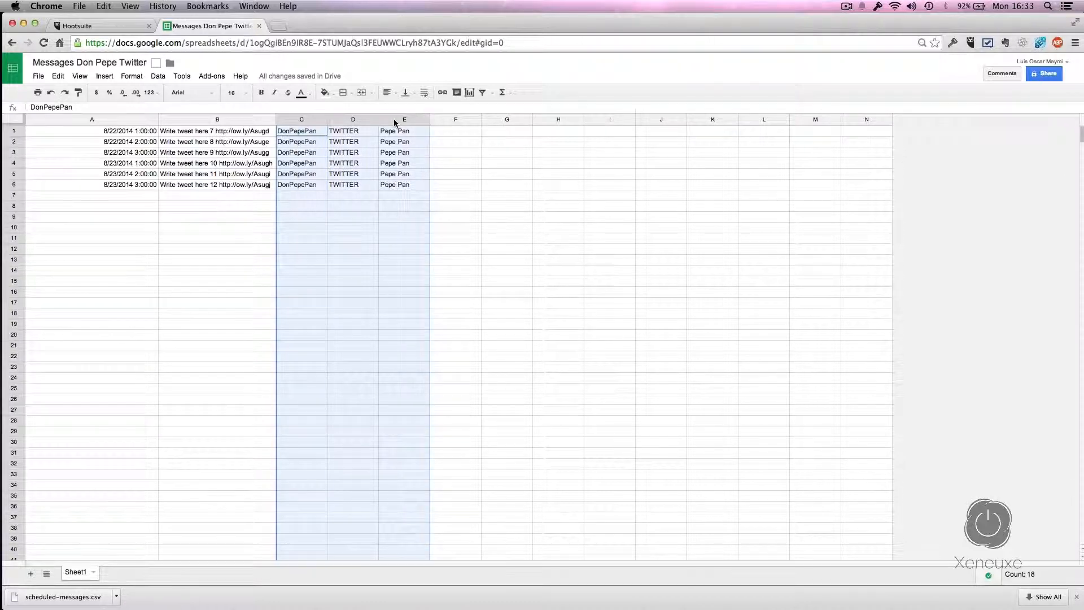
right_click(394, 122)
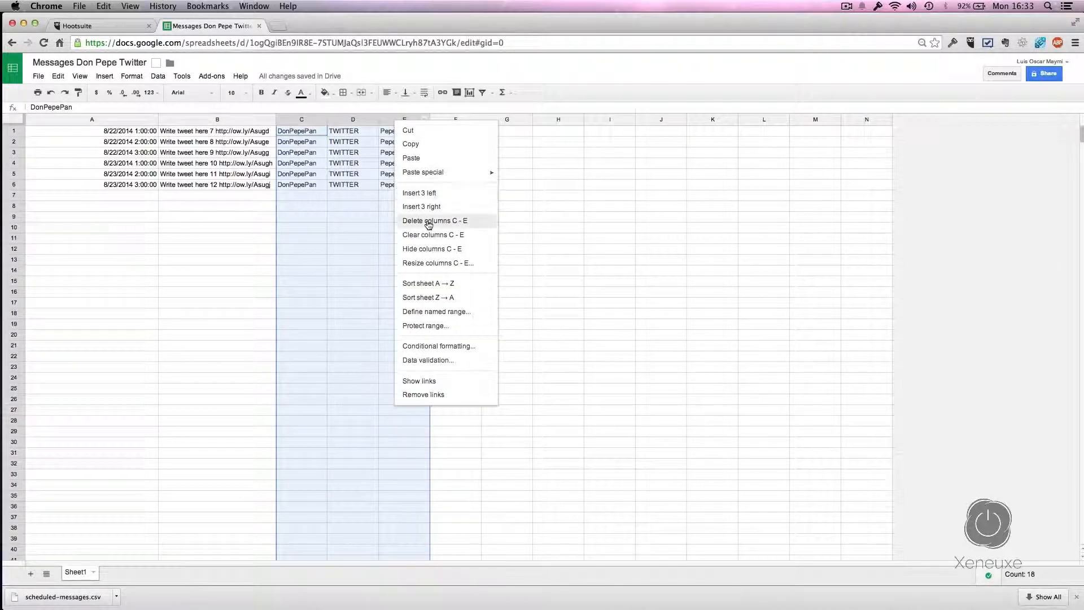
left_click(428, 224)
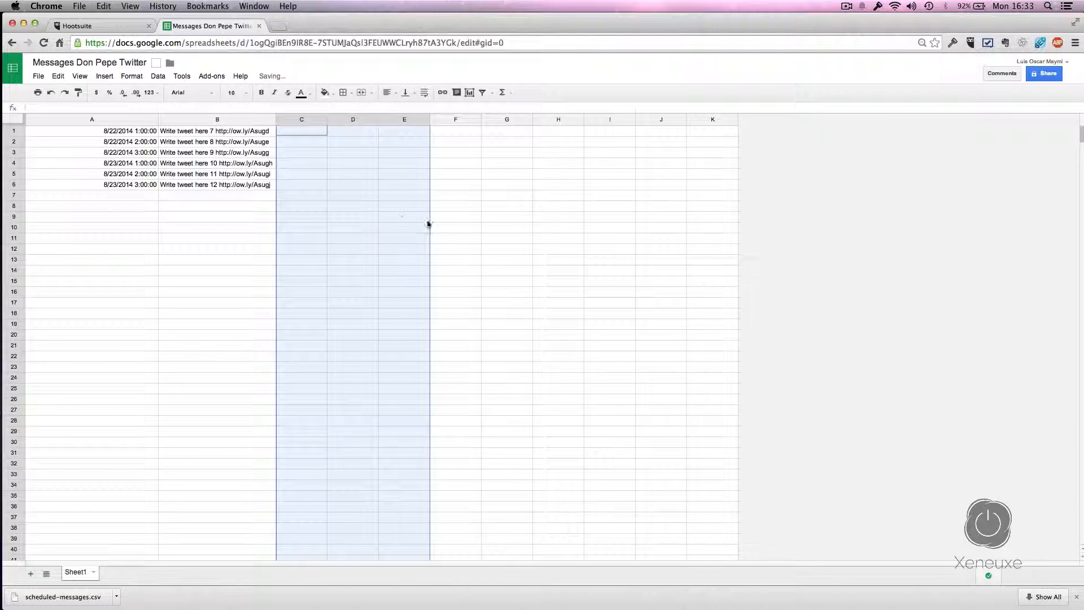
left_click(146, 131)
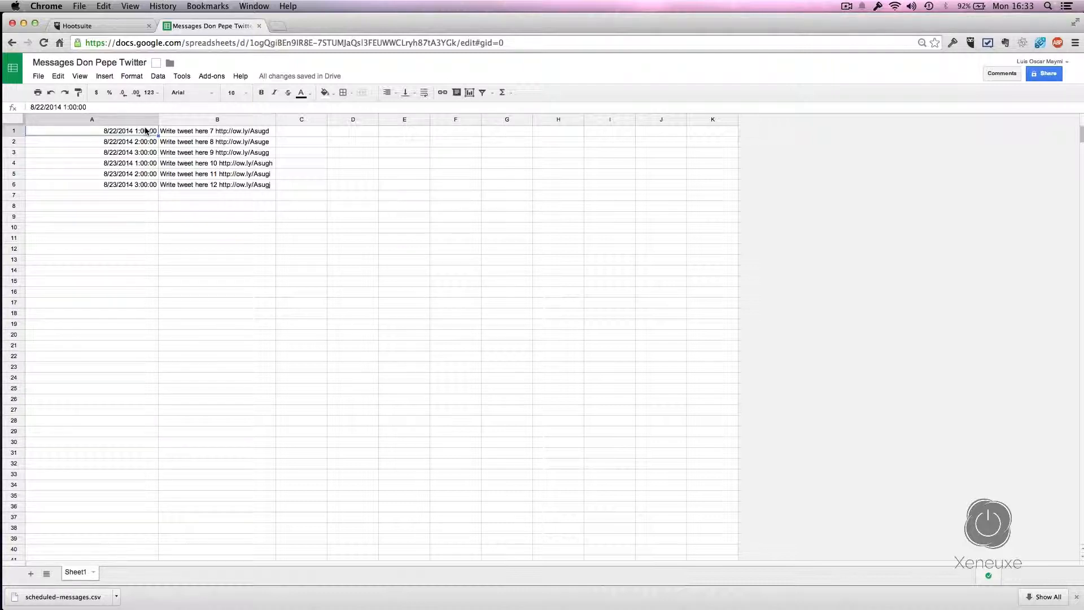
Step: Change cell A1's date to 9/2/2014 at 20:00
double_click(111, 134)
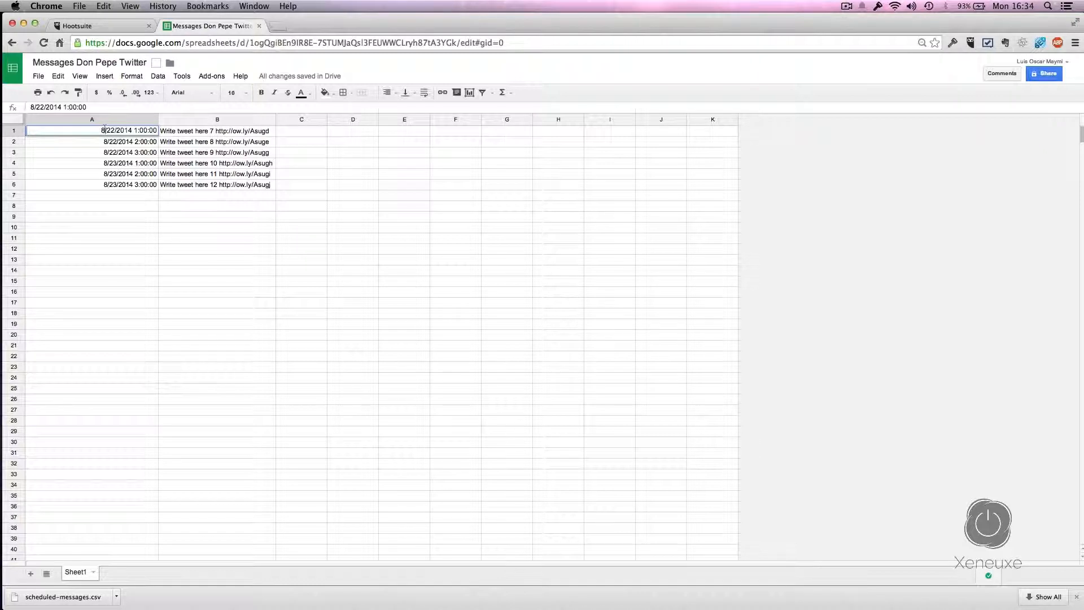
key("BackSpace")
type("9")
key("BackSpace")
key("Right")
key("Right")
key("Right")
key("Right")
key("BackSpace")
type("20")
key("Return")
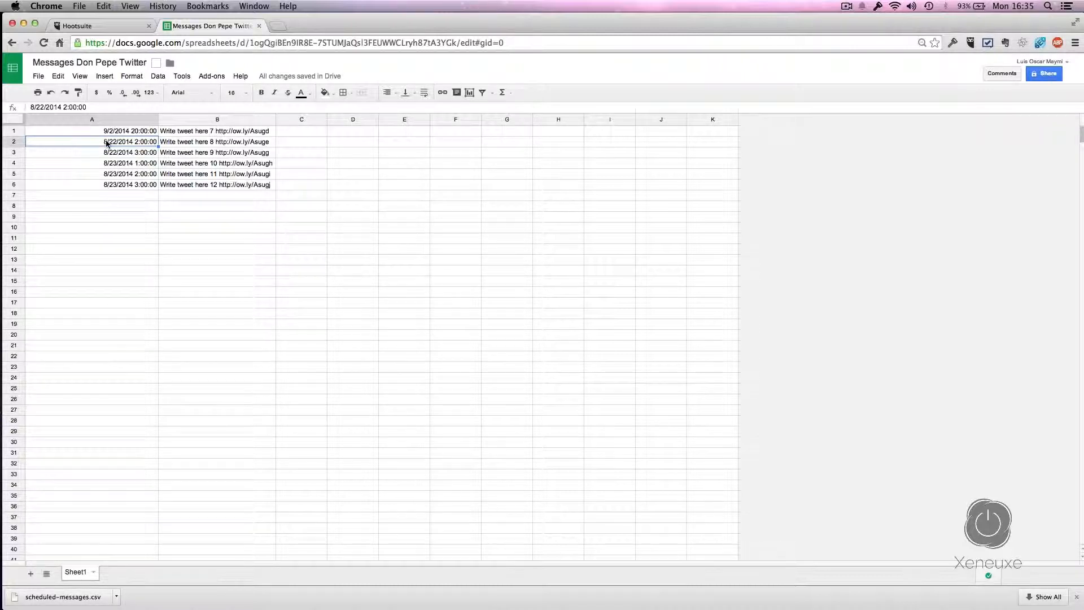
Step: Change cell A2's date to 11/5/2014 at 7:00 and check both edited dates
double_click(106, 142)
key("BackSpace")
type("11")
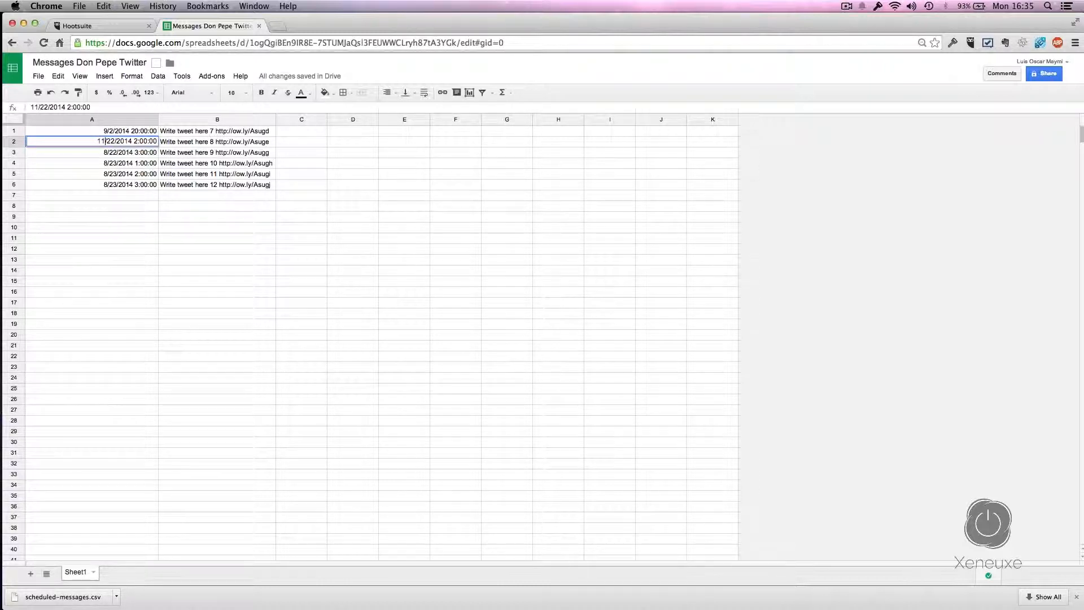
key("BackSpace")
key("BackSpace")
type("5")
key("BackSpace")
type("7")
key("Return")
left_click(110, 133)
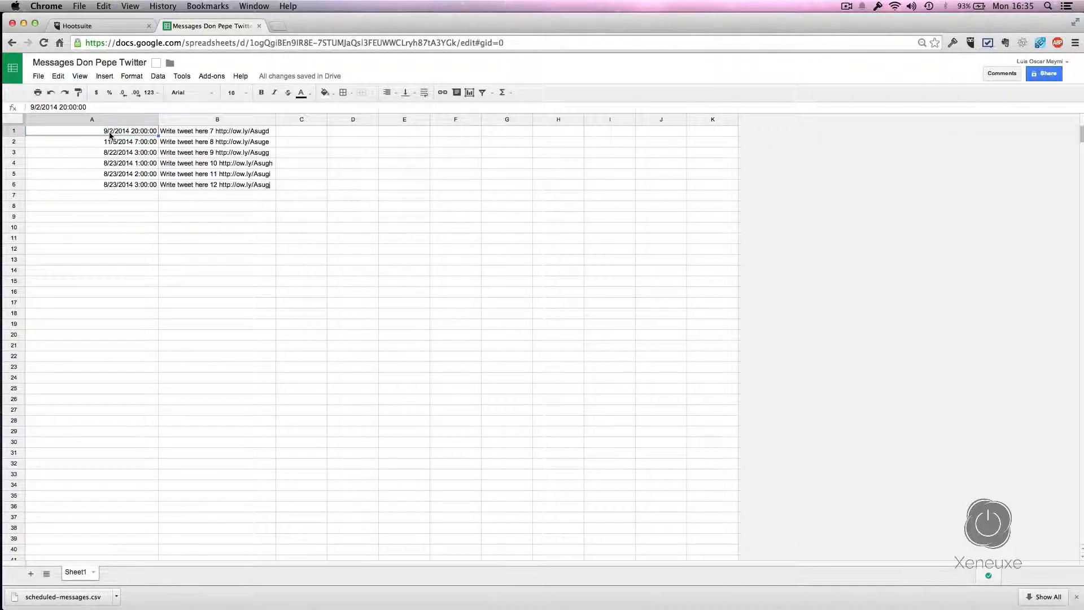
left_click(113, 146)
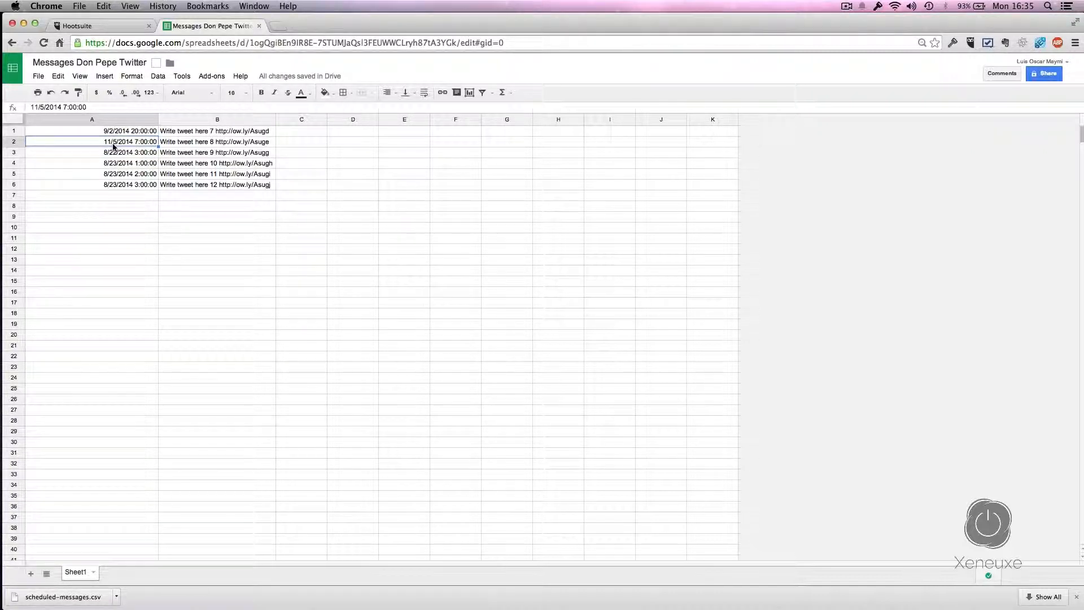
left_click(98, 138)
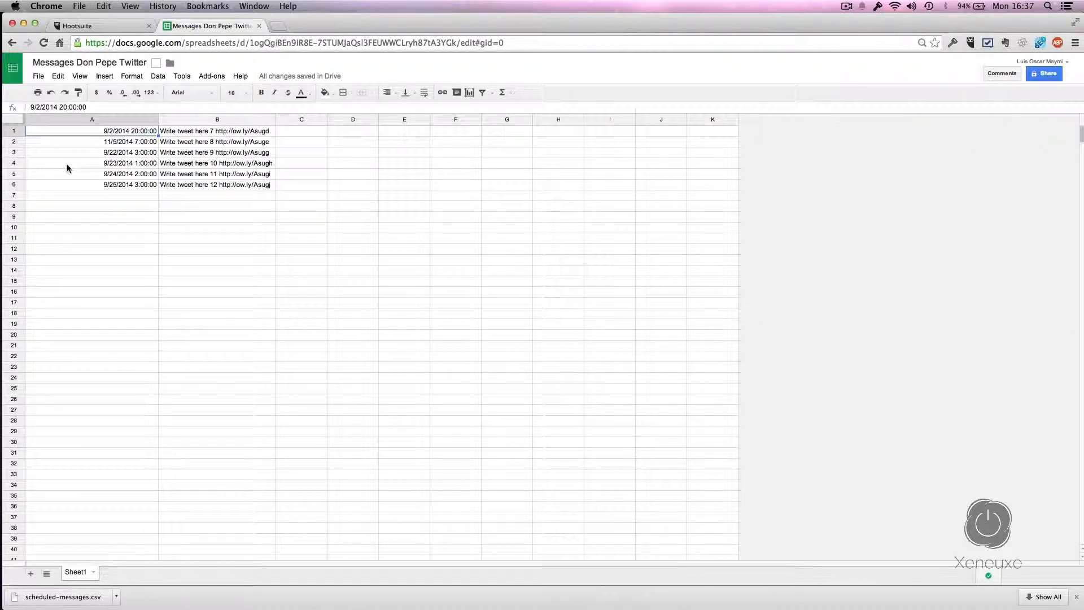
Step: Download the sheet as 'Messages Don Pepe Twitter - Sheet1.csv' and return to Hootsuite's Publisher
left_click(37, 75)
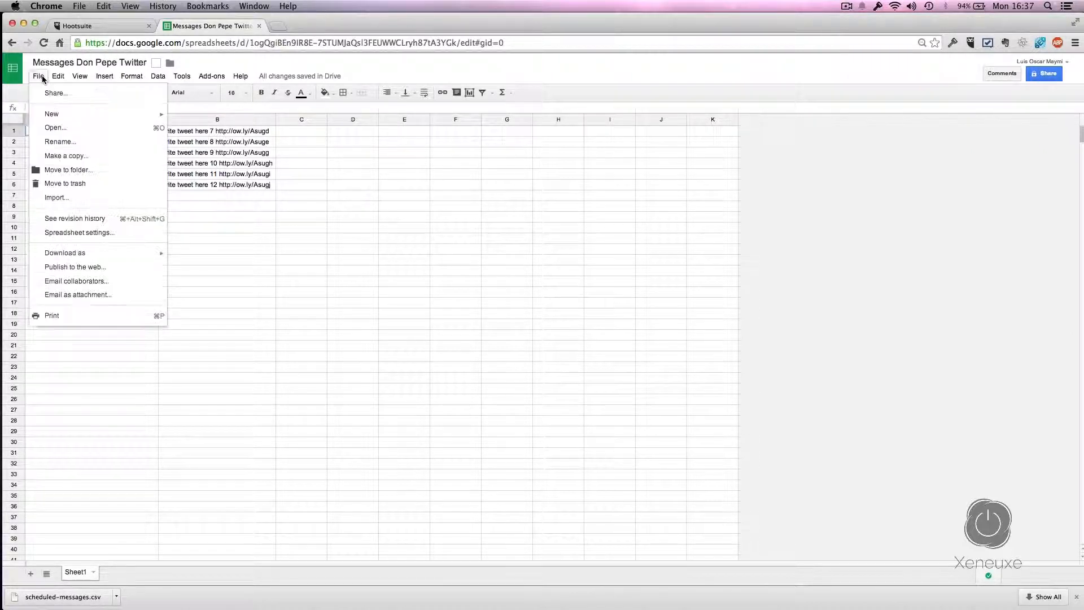
mouse_move(125, 254)
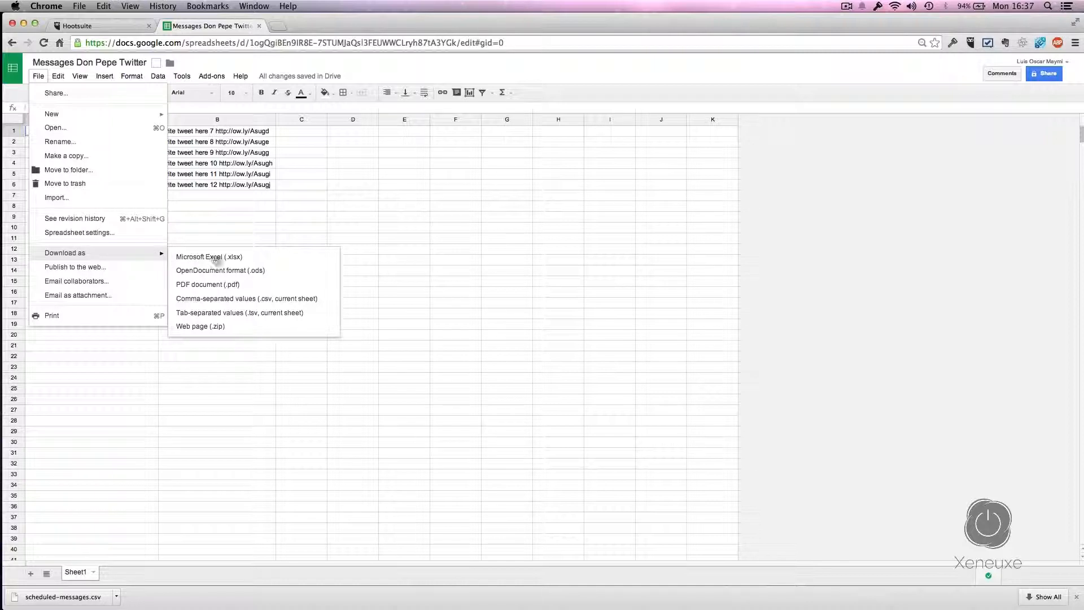
left_click(238, 301)
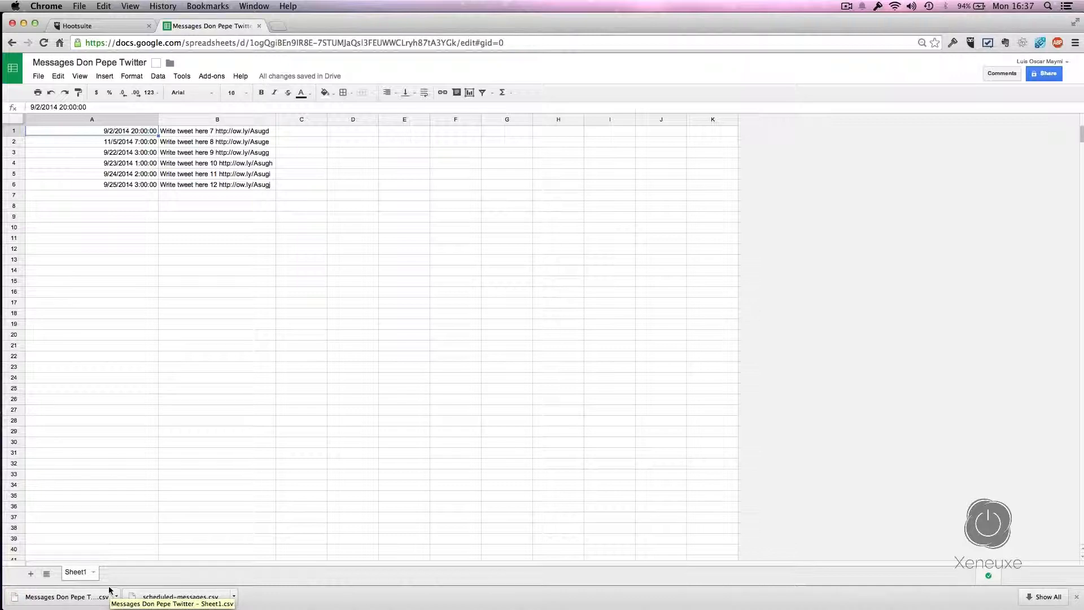
left_click(243, 259)
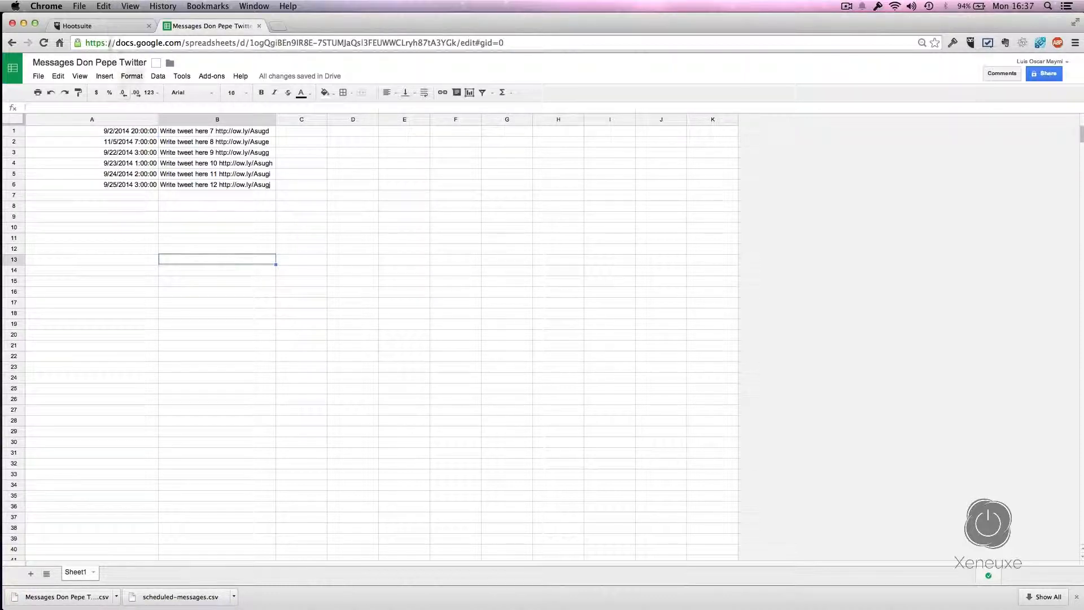
left_click(109, 27)
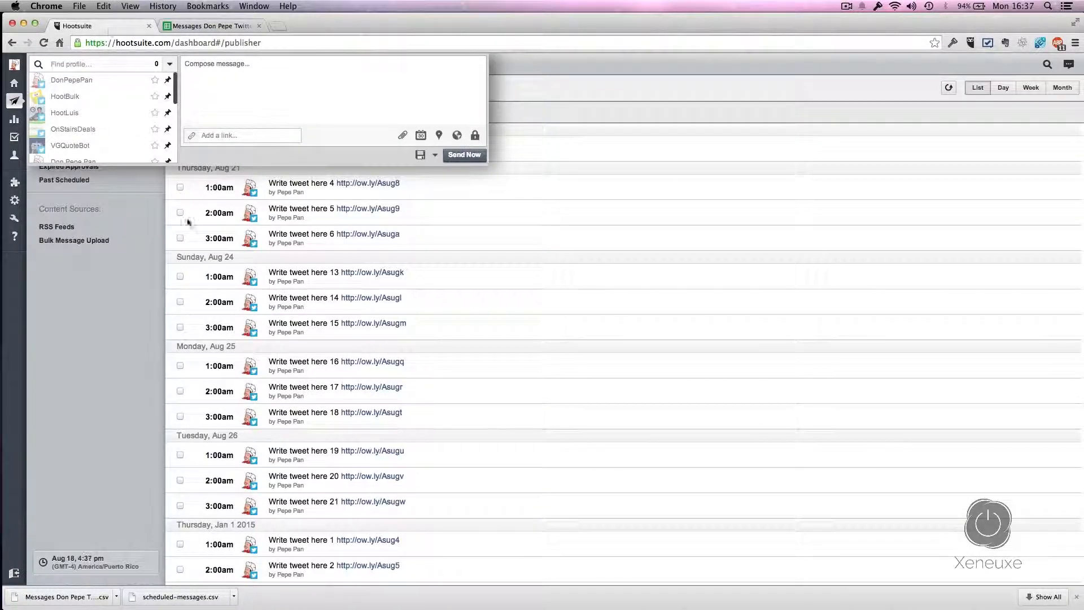
left_click(125, 420)
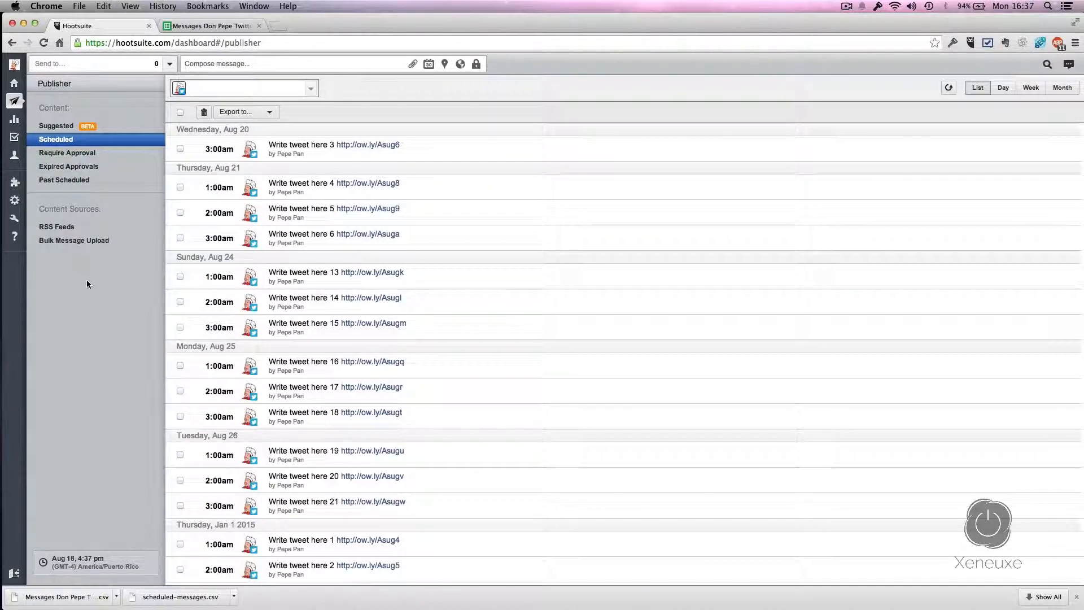
Step: Bulk-upload the Sheet1 CSV to the Twitter profile, scheduling all 6 messages
left_click(78, 243)
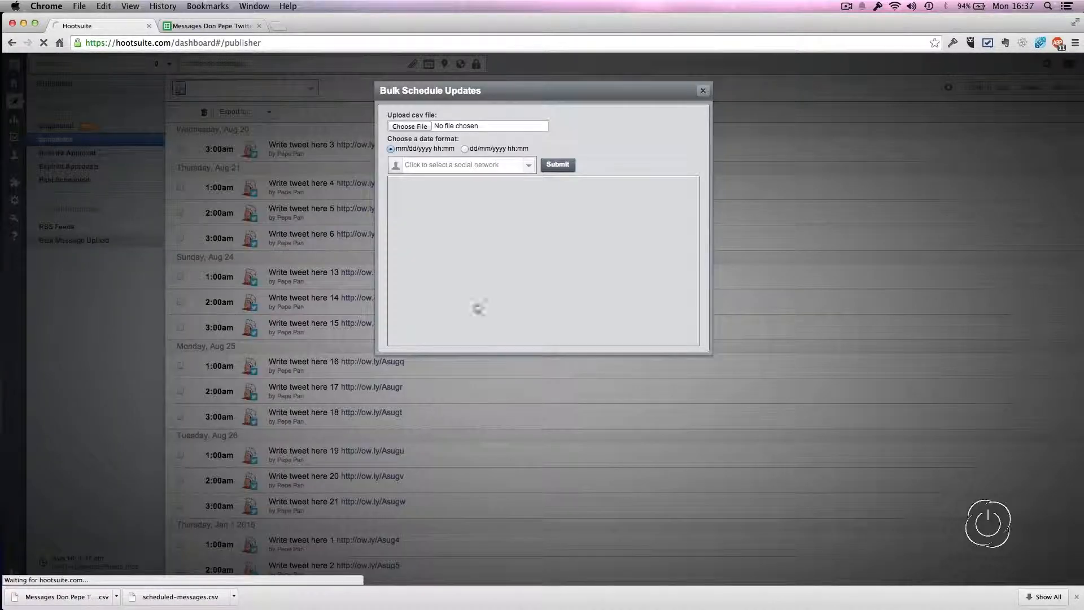
left_click(422, 127)
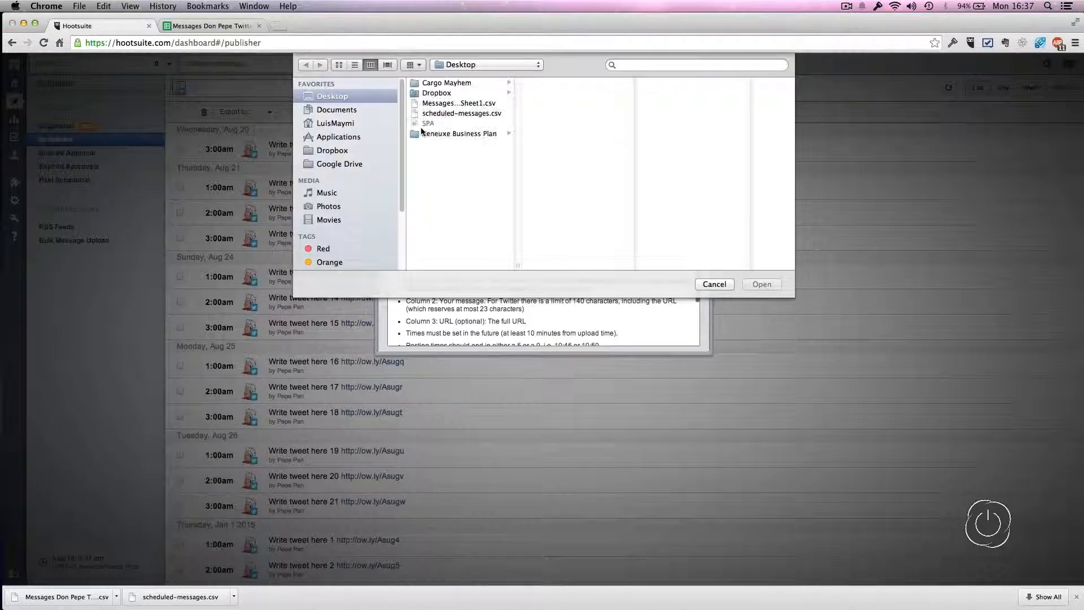
left_click(460, 103)
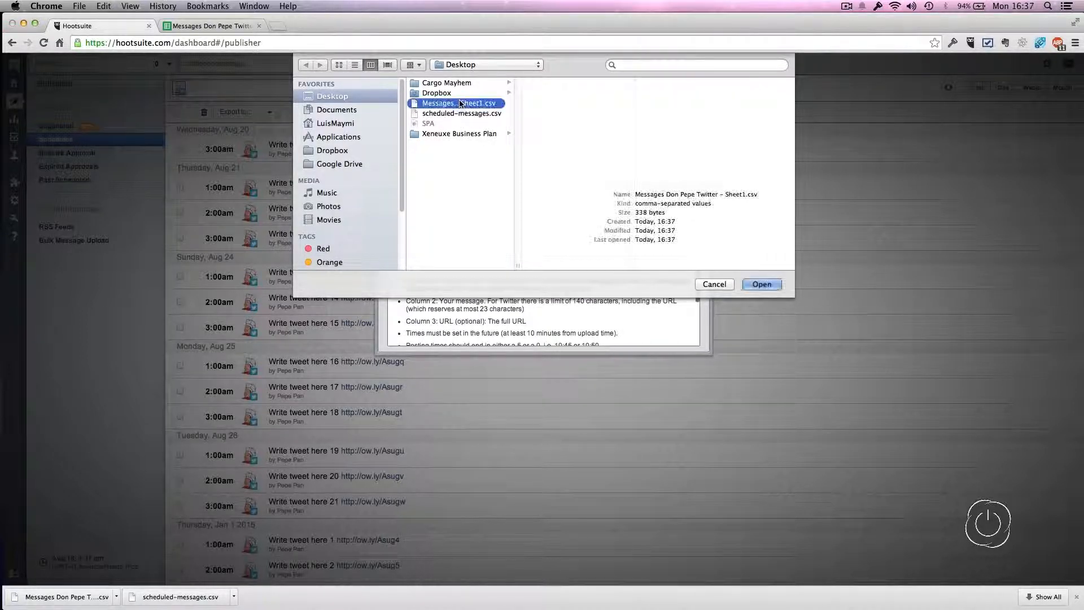
left_click(764, 285)
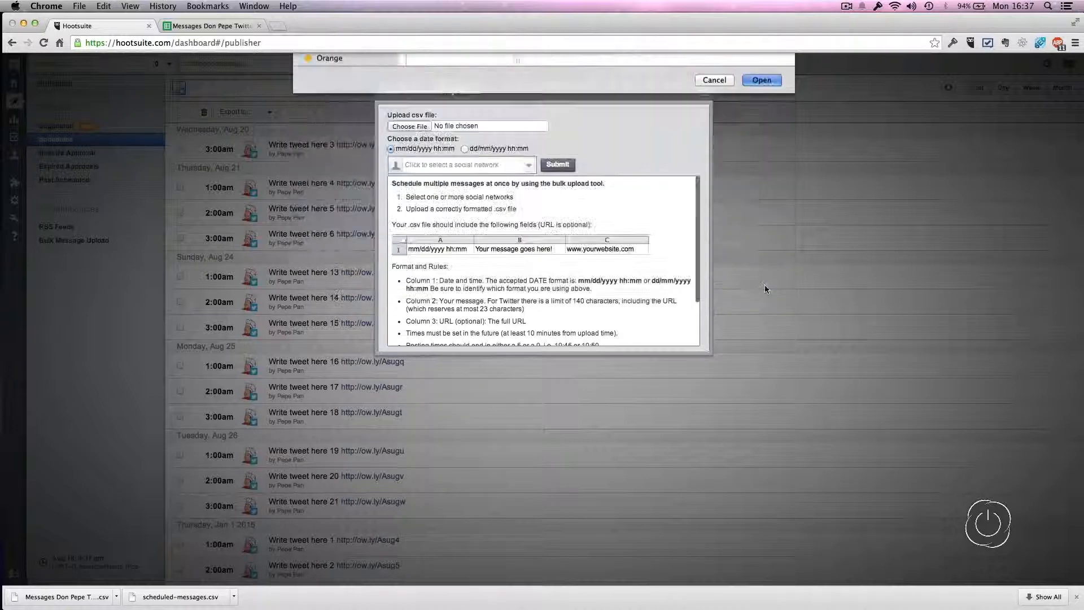
left_click(452, 165)
left_click(447, 185)
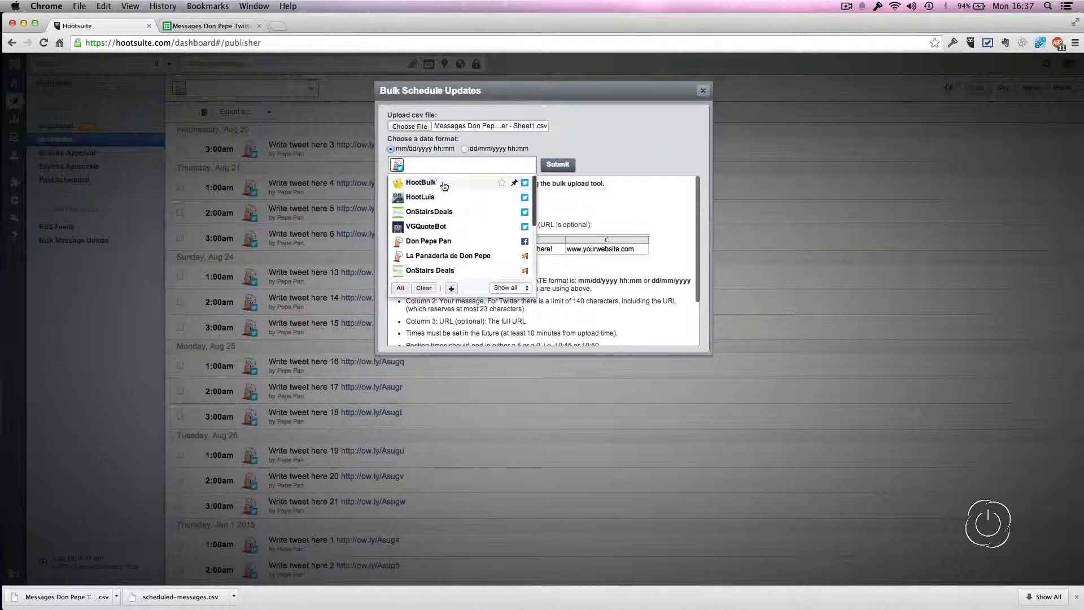
left_click(646, 138)
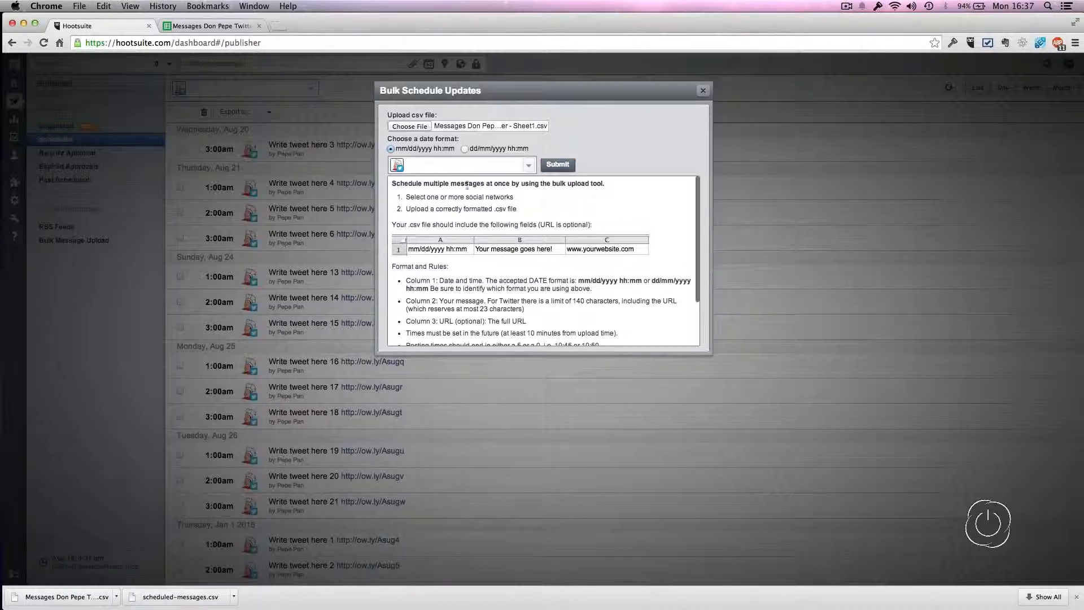
left_click(569, 167)
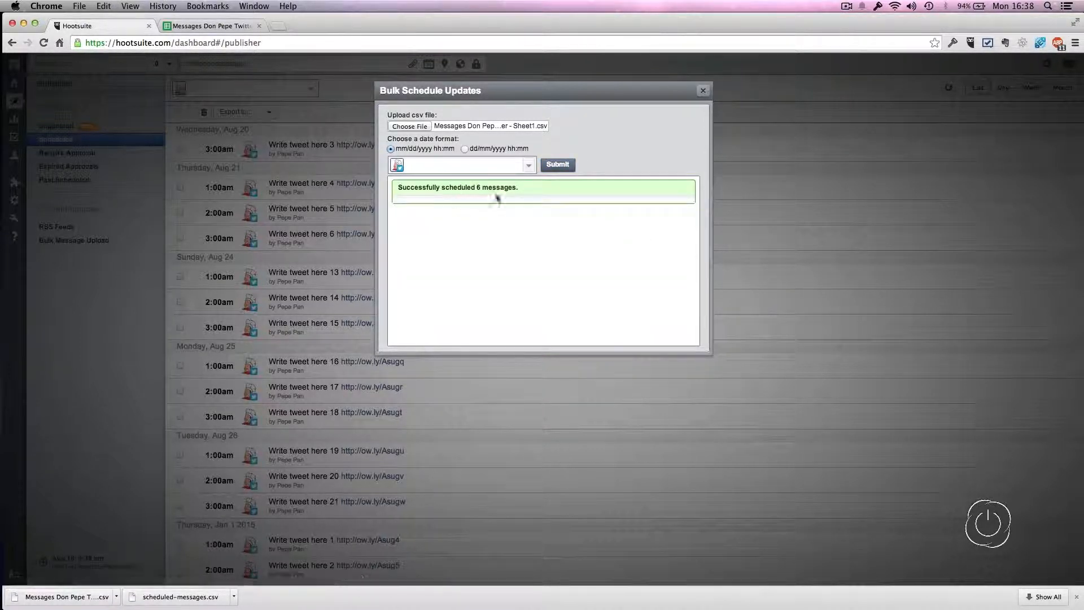
left_click(703, 91)
Step: Refresh the Scheduled list and scroll to tweets 7–12, dated Sep 2 through Nov 5
left_click(949, 89)
left_click(949, 89)
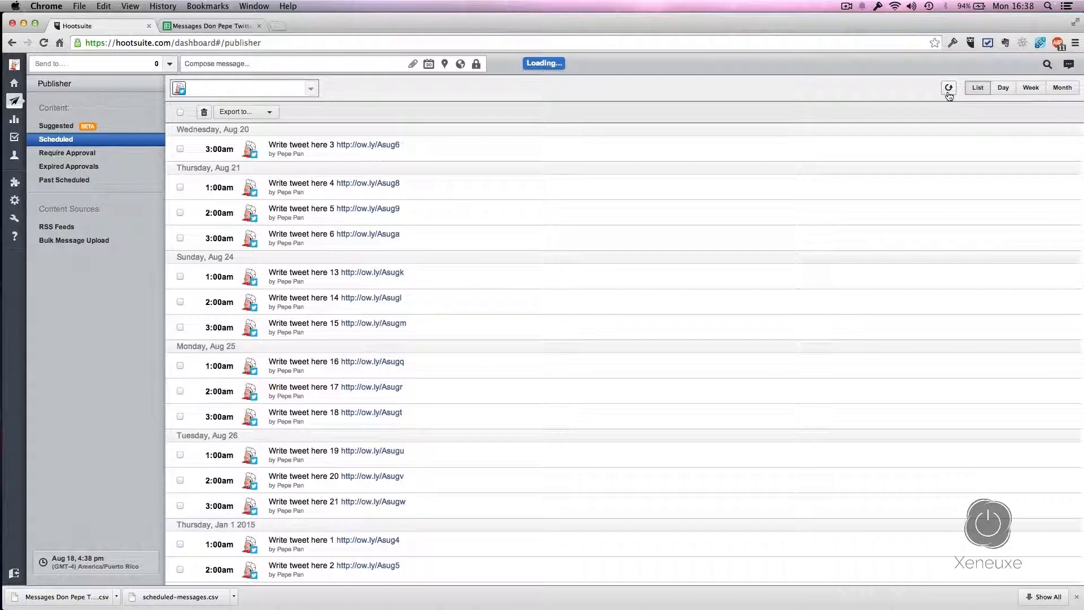
scroll(346, 308, "down", 5)
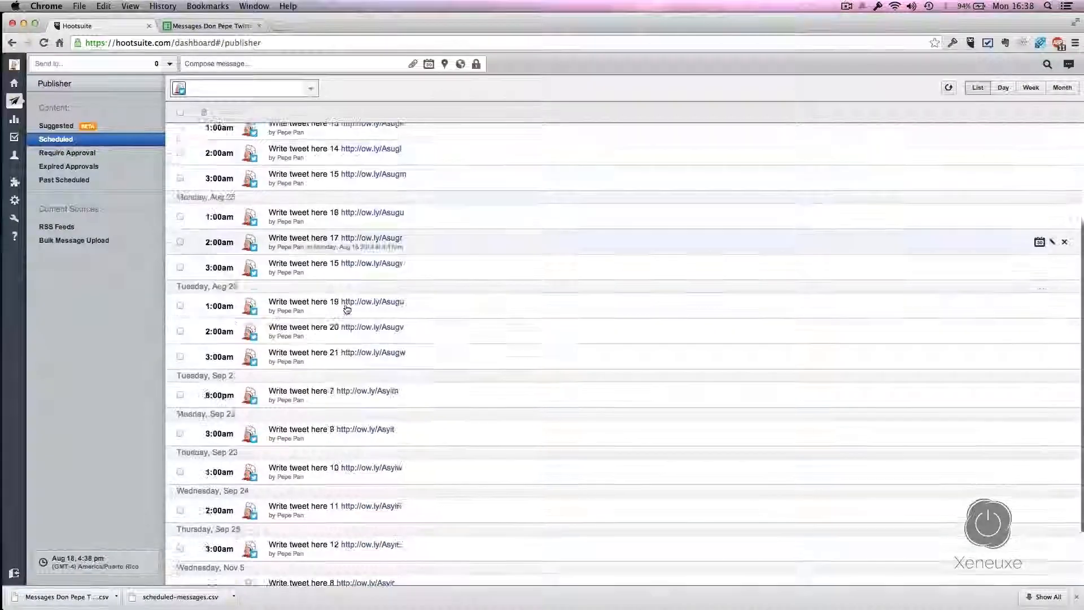
scroll(347, 309, "down", 3)
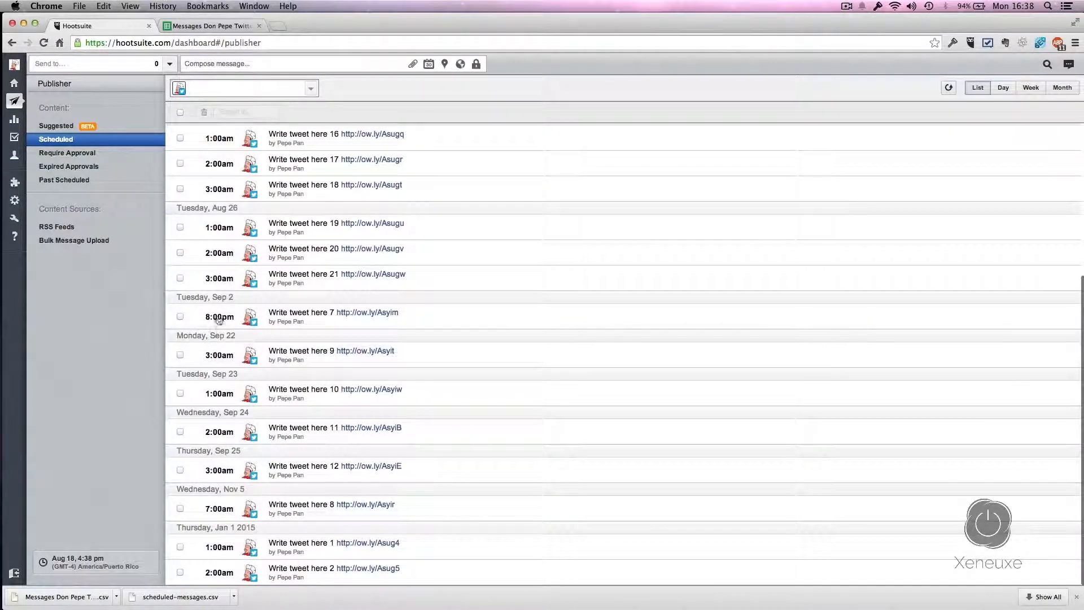